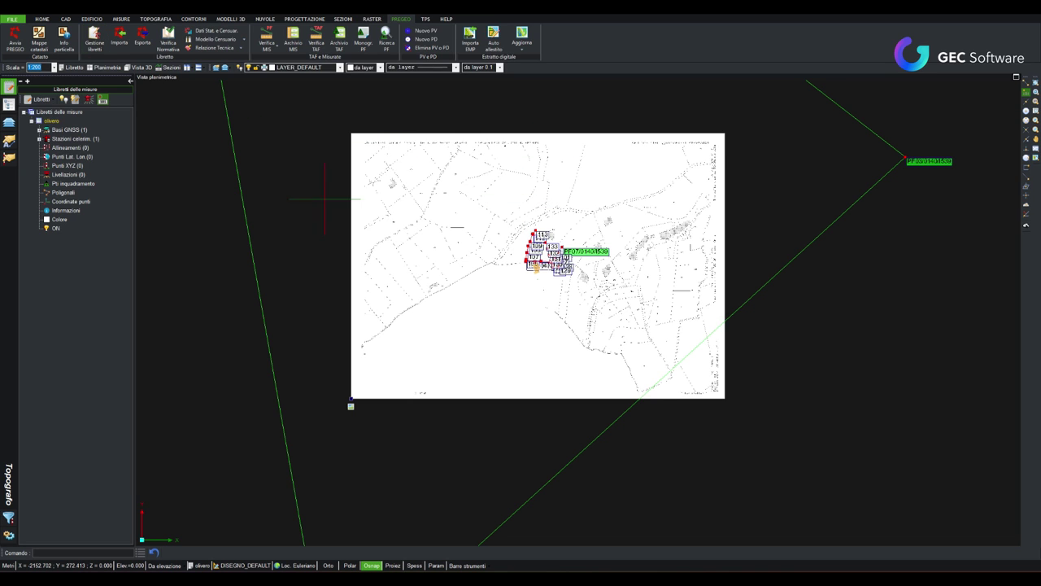
Review the details of libretto 100 in the Pregeo libretti manager.
scroll(542, 325, down, 3)
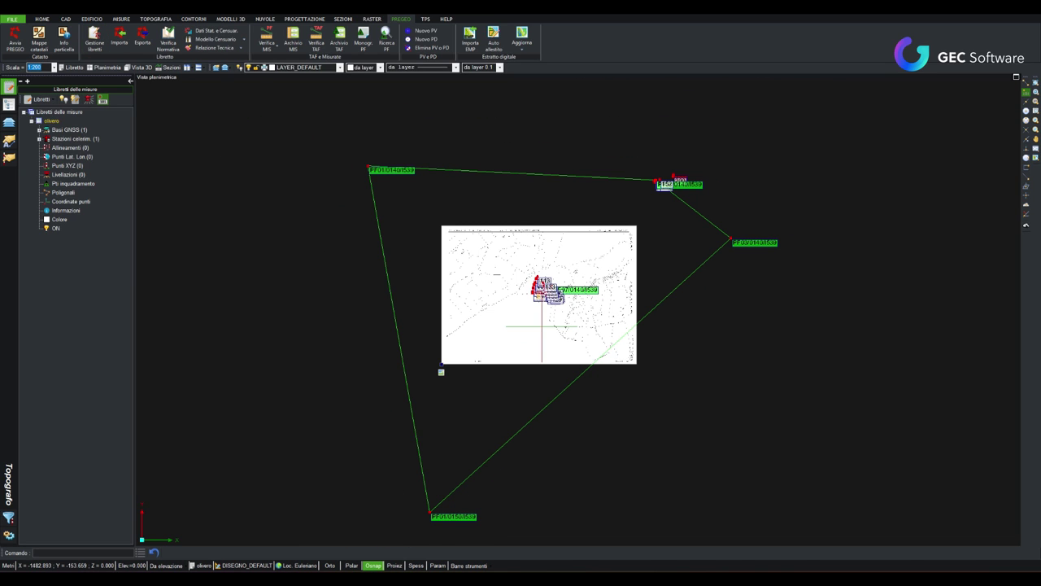
click(96, 49)
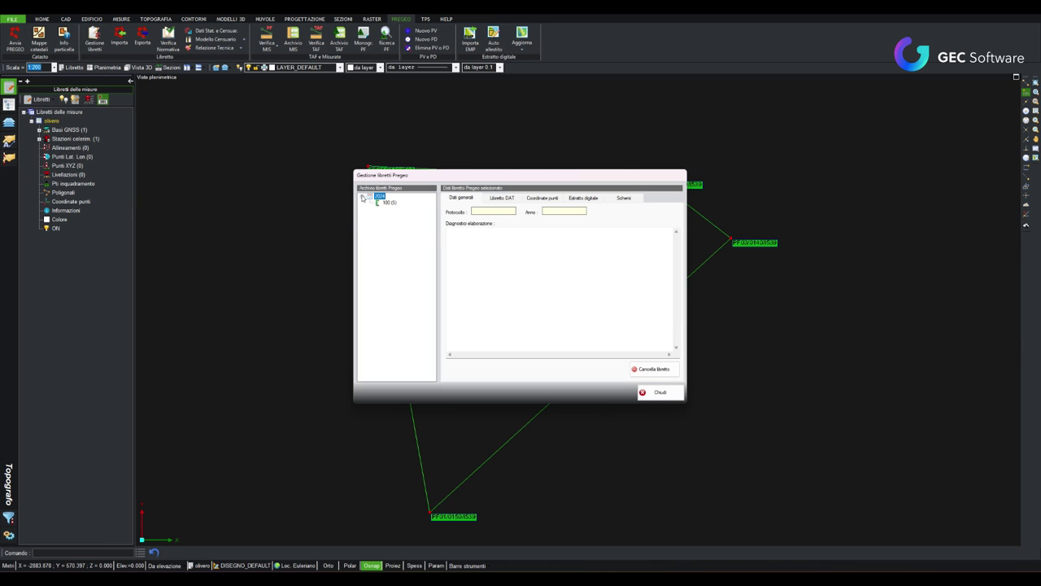
click(387, 203)
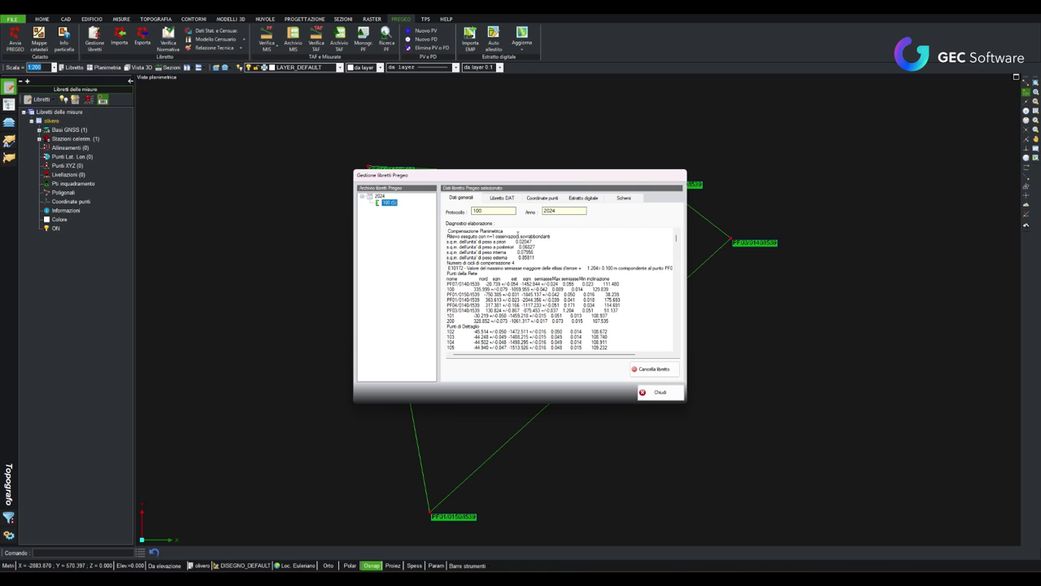
click(655, 392)
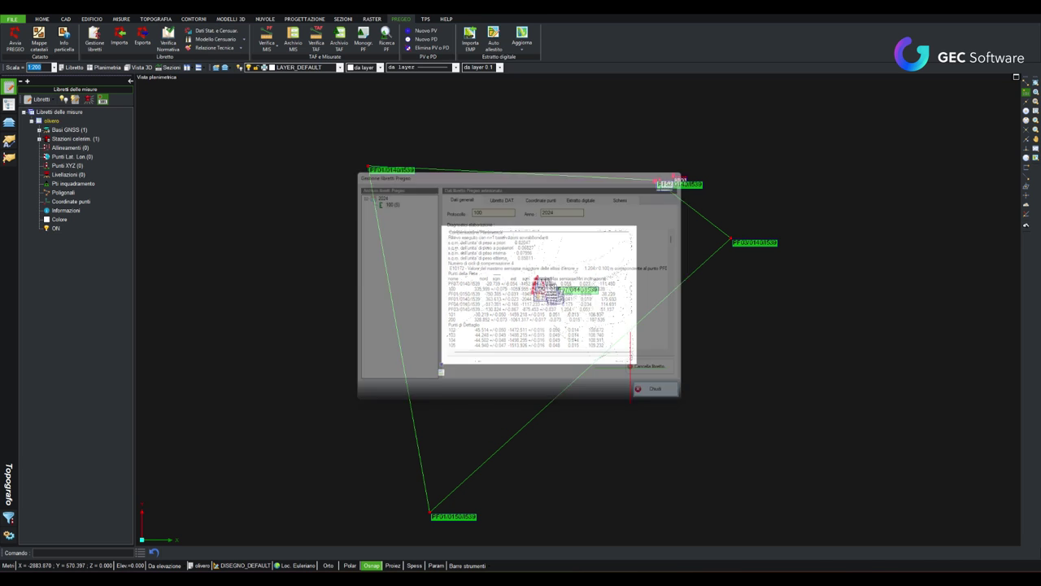
Check the survey's statistical and census data in the Pregeo libretto export window.
click(148, 44)
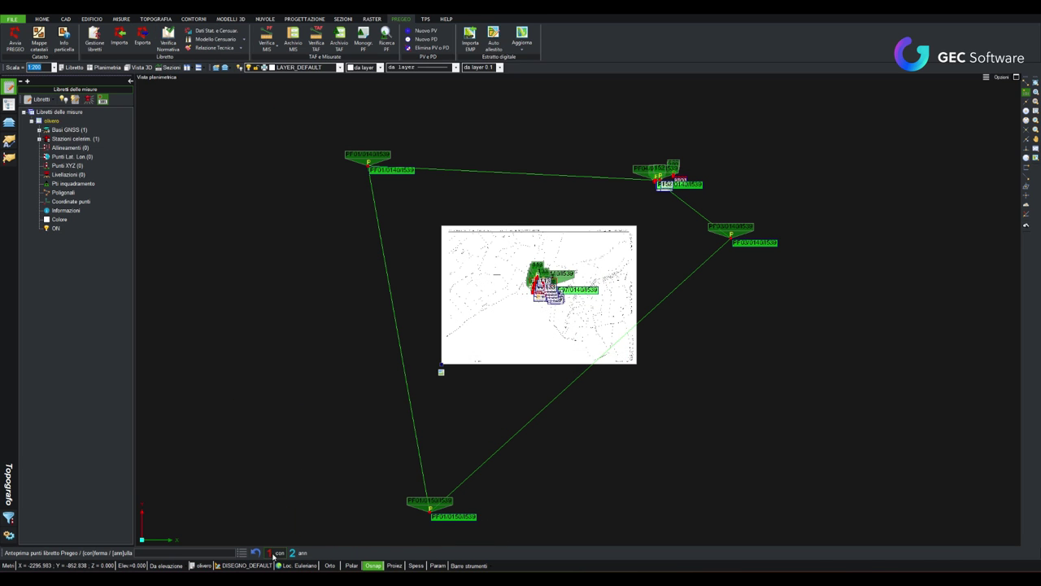
scroll(359, 273, down, 3)
scroll(382, 283, down, 3)
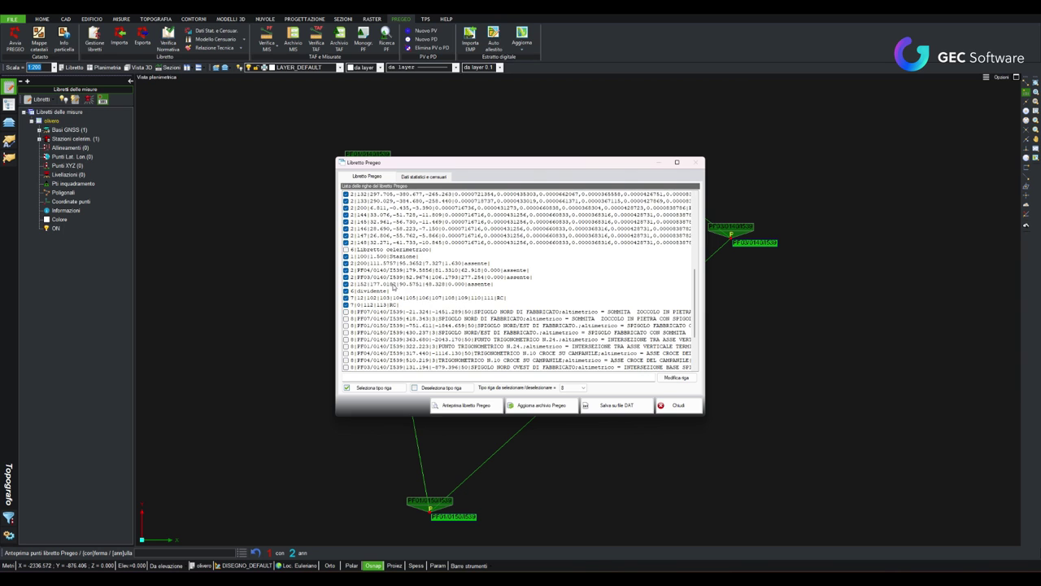
scroll(409, 309, down, 3)
scroll(413, 342, up, 3)
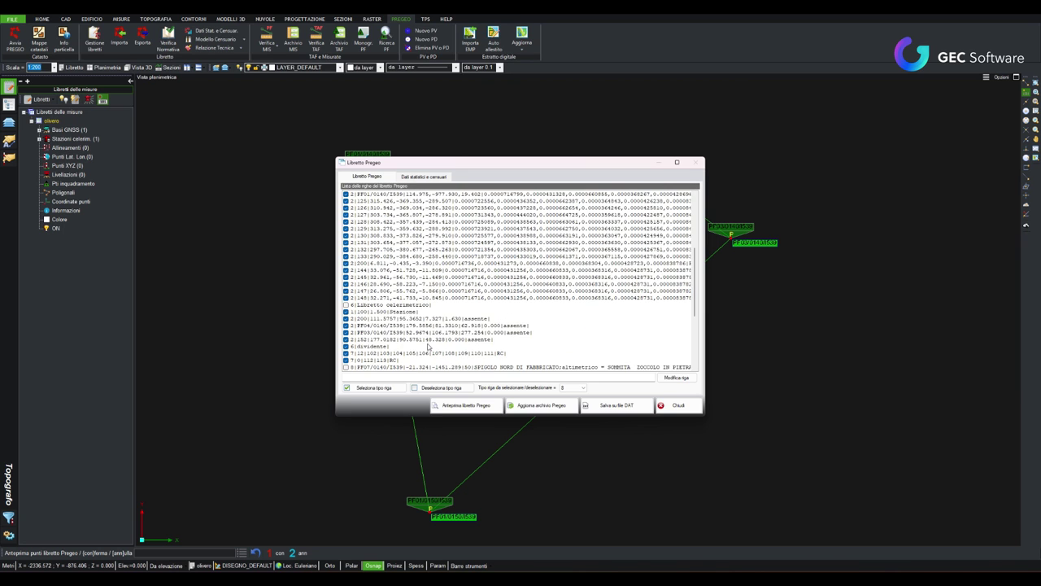
scroll(416, 269, up, 5)
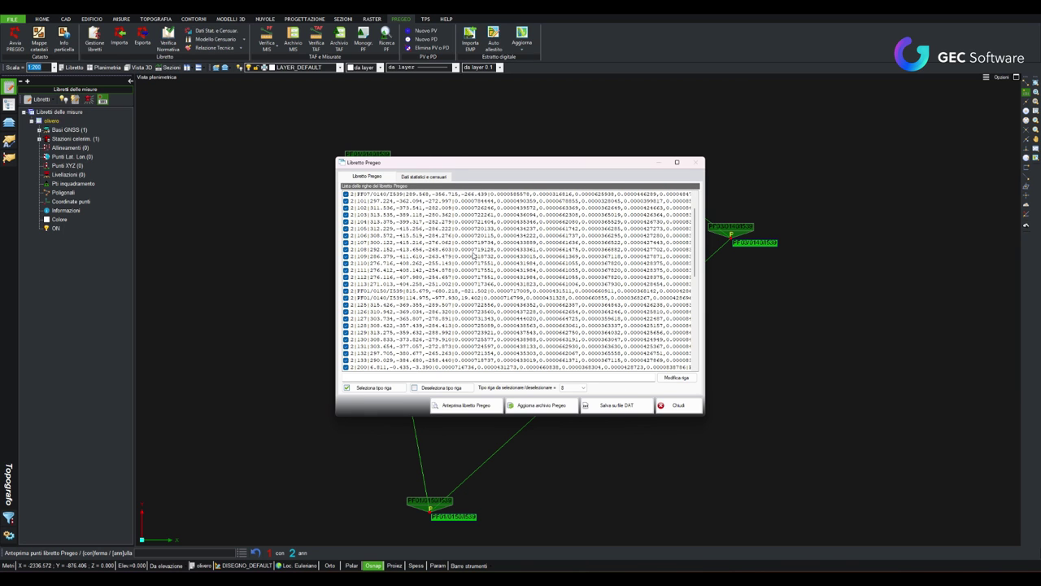
click(431, 177)
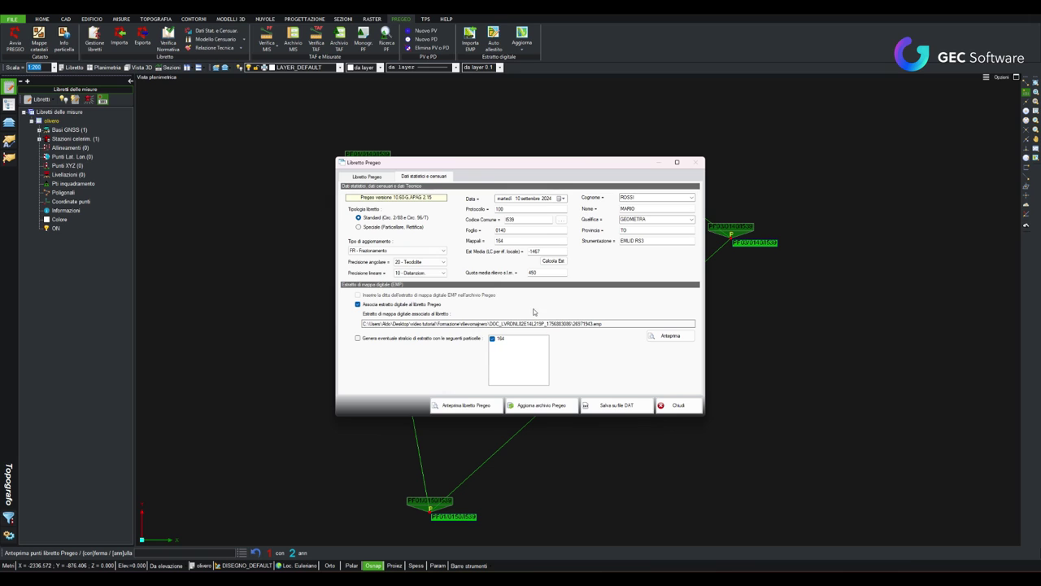
click(675, 405)
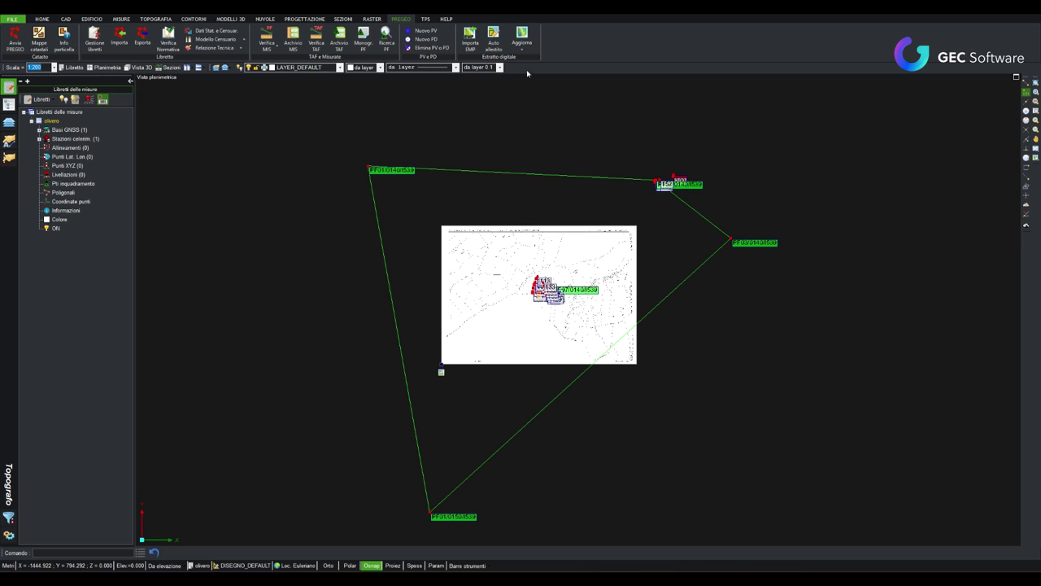
Activate an update proposal for the survey with Aggiorna > 1) Attiva proposta di aggiornamento, confirming both notices.
scroll(537, 277, up, 1)
scroll(537, 276, up, 1)
scroll(537, 277, up, 2)
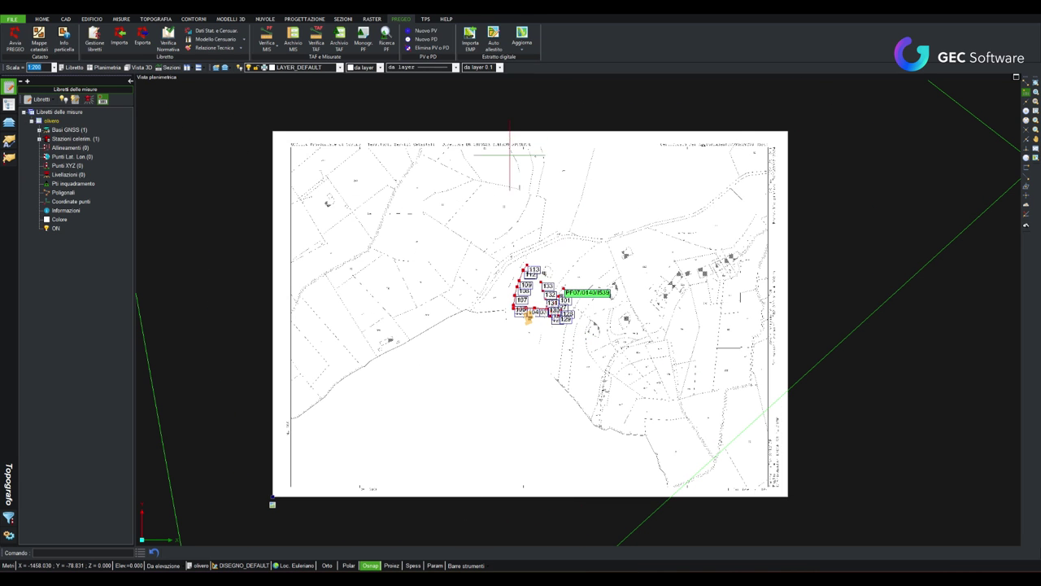
click(525, 49)
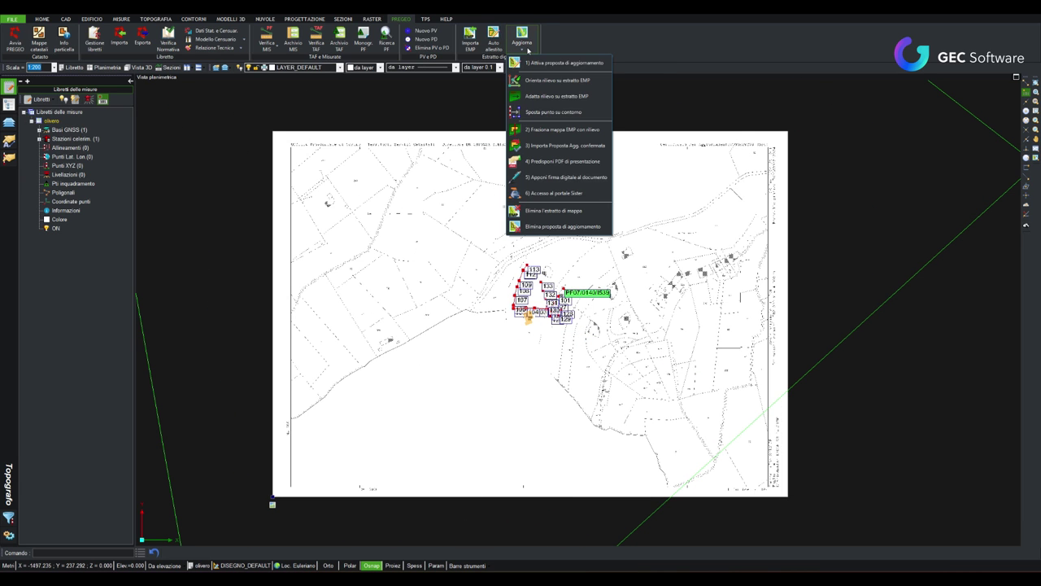
click(552, 64)
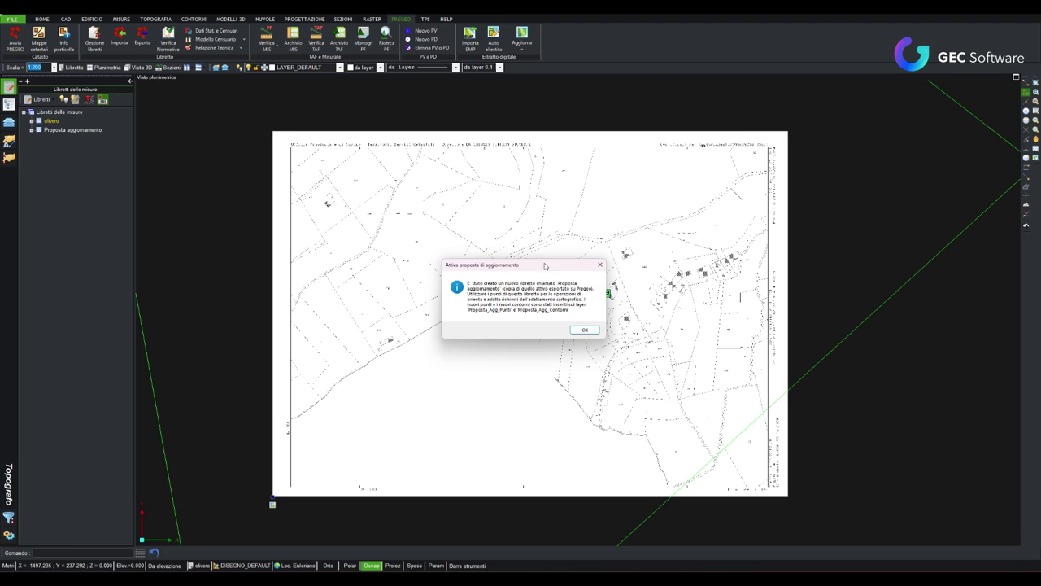
click(581, 330)
click(571, 328)
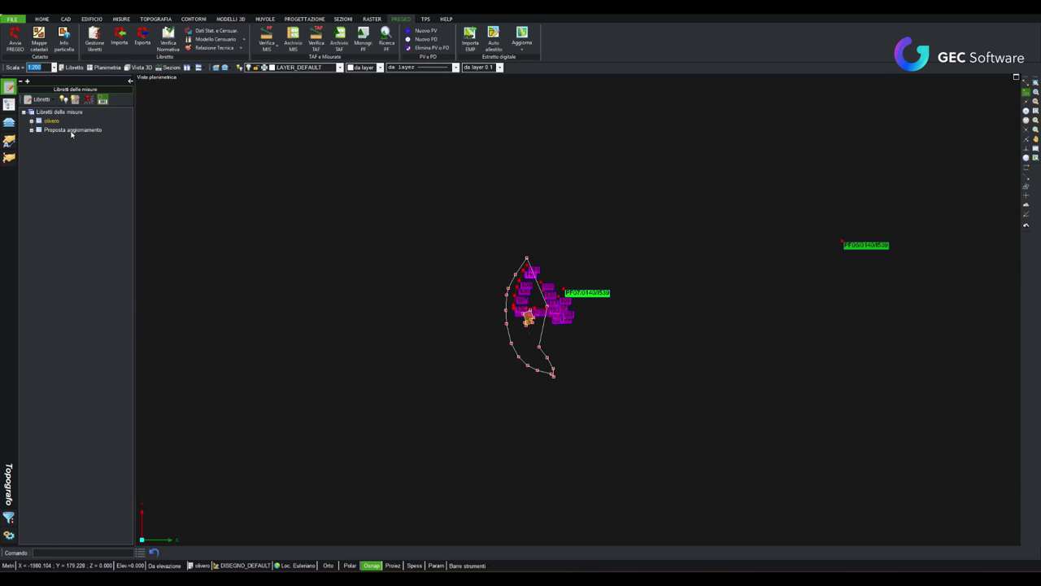
Switch the EDM Raster layer back on so the map shows behind parcel 164.
scroll(521, 311, up, 3)
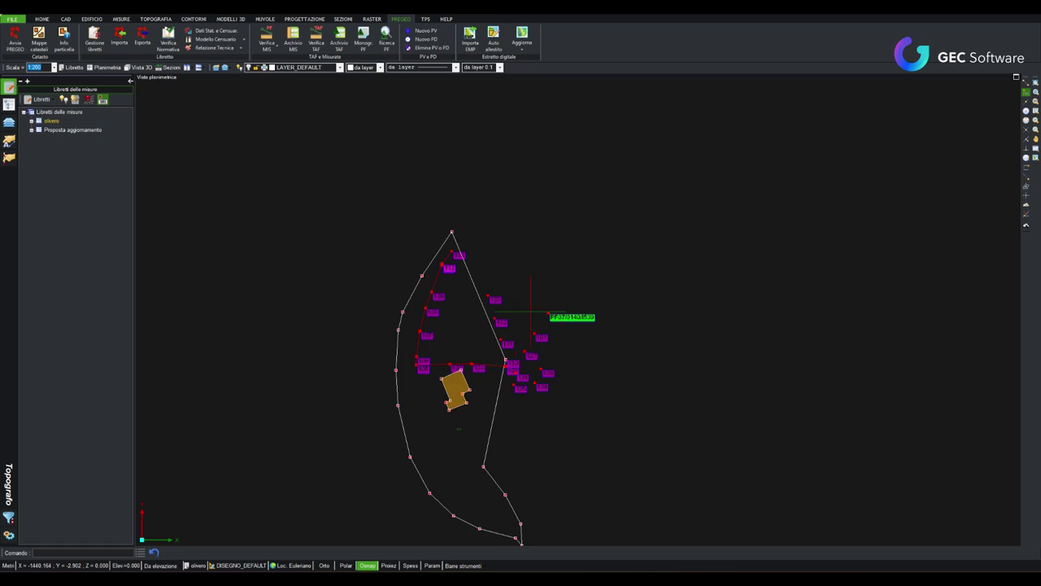
scroll(488, 293, up, 2)
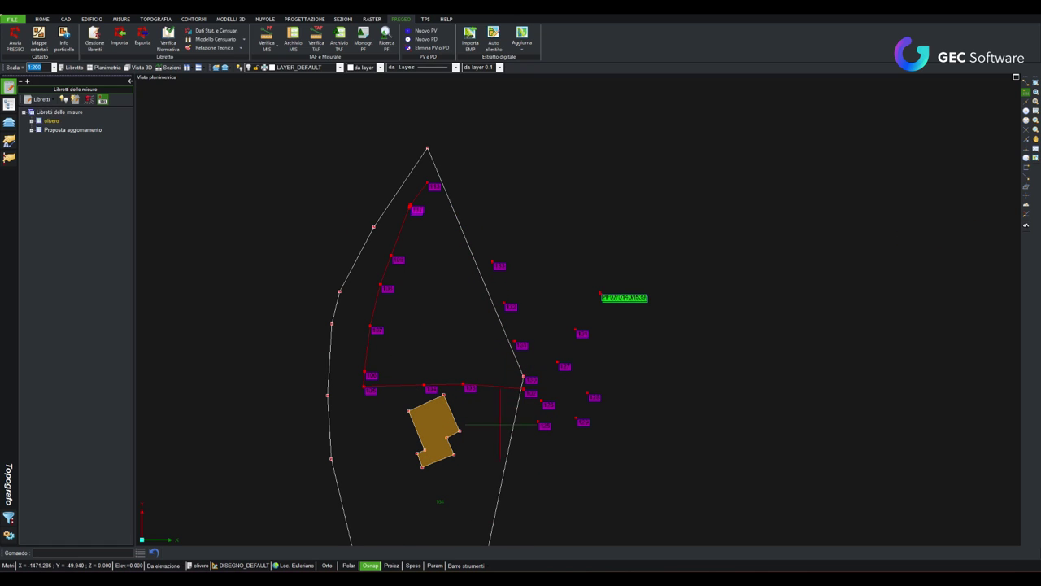
scroll(509, 427, down, 1)
scroll(546, 442, down, 1)
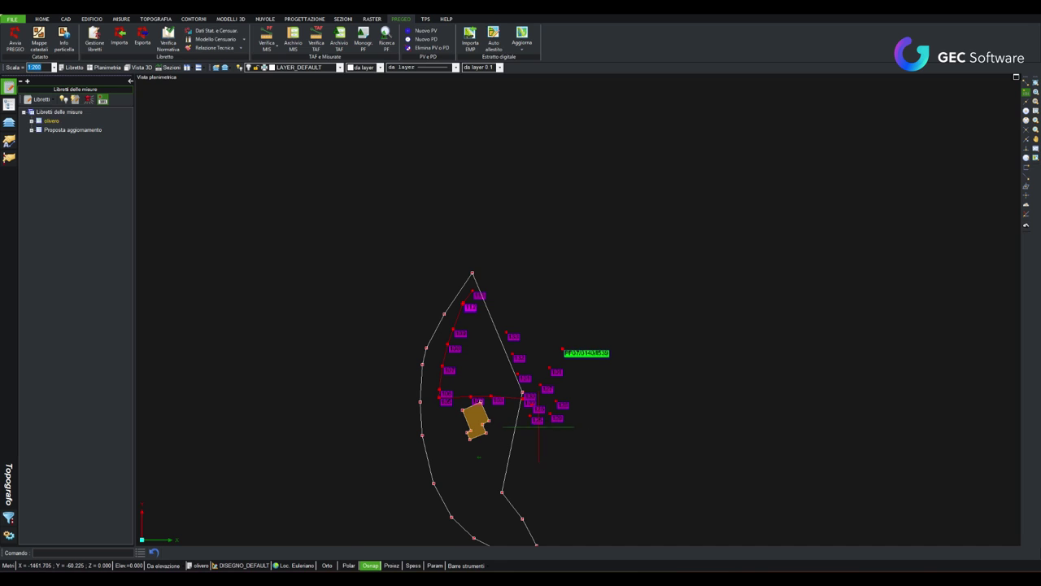
scroll(549, 421, up, 1)
scroll(547, 415, up, 1)
scroll(545, 410, up, 2)
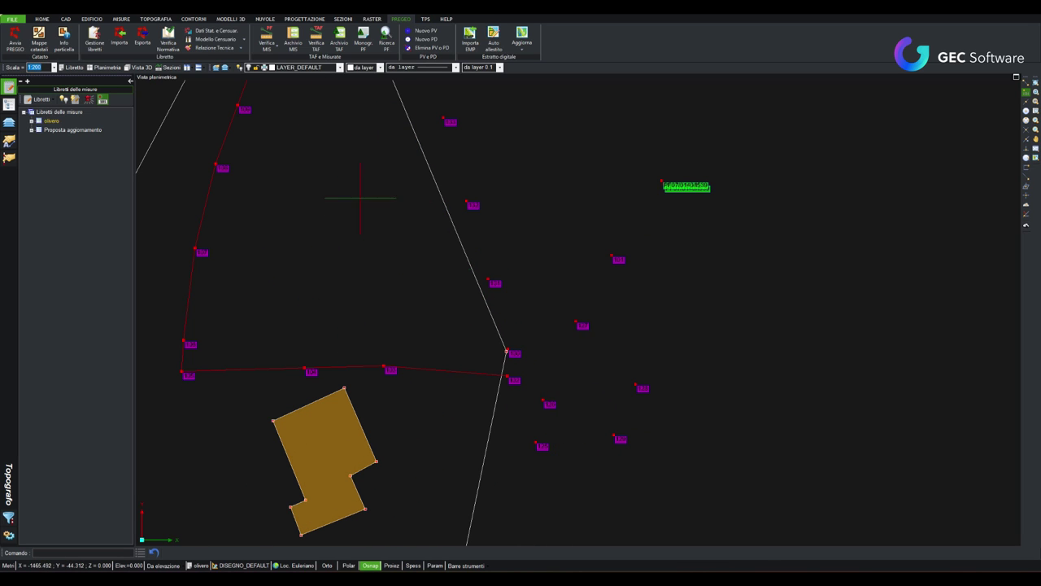
click(216, 67)
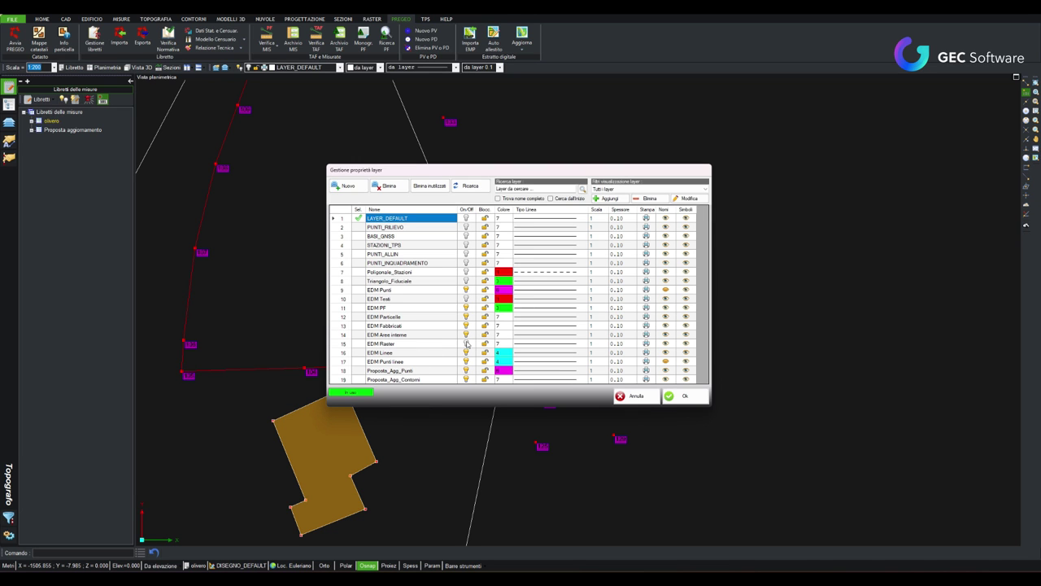
click(466, 344)
click(679, 395)
scroll(598, 419, down, 1)
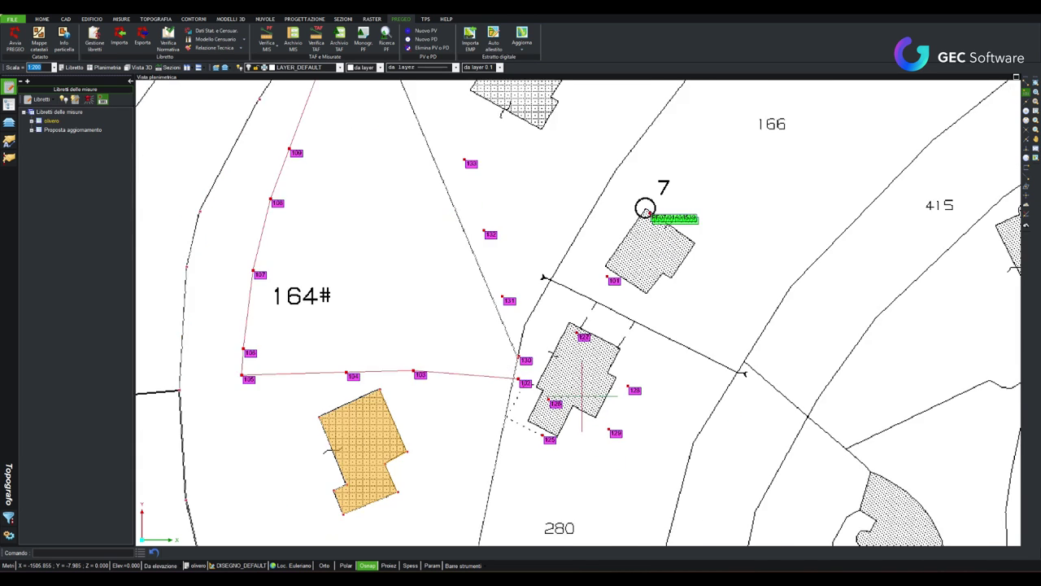
scroll(598, 419, down, 2)
Shift surveyed point 129 onto the mapped building corner destinations.
click(527, 52)
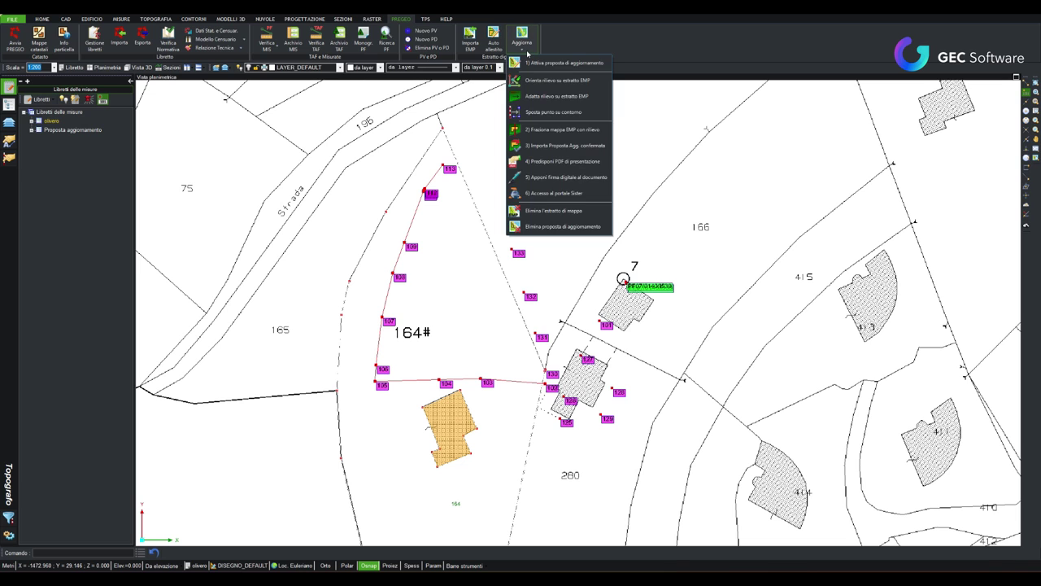
click(552, 81)
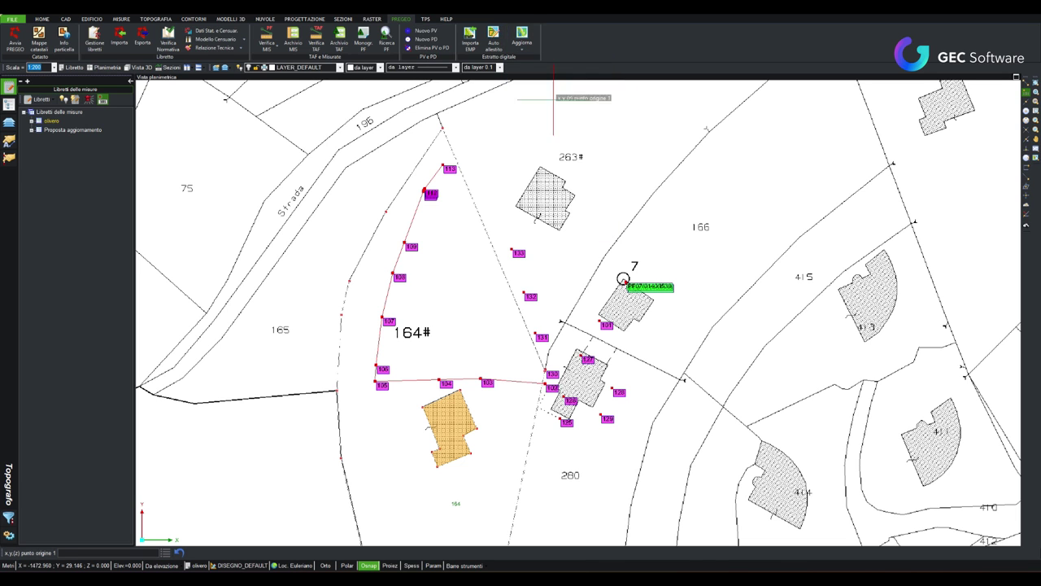
scroll(602, 419, up, 2)
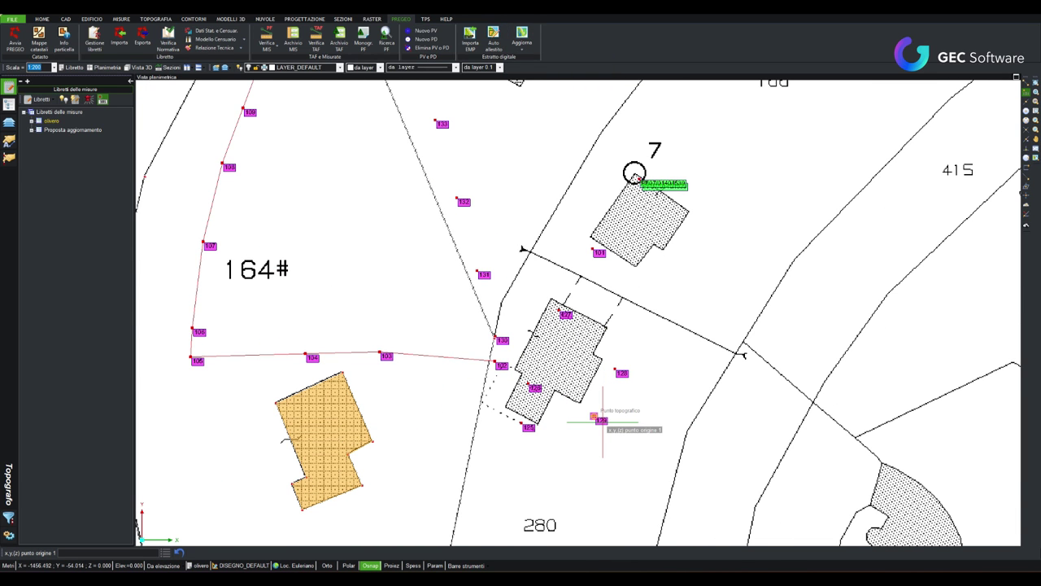
click(602, 418)
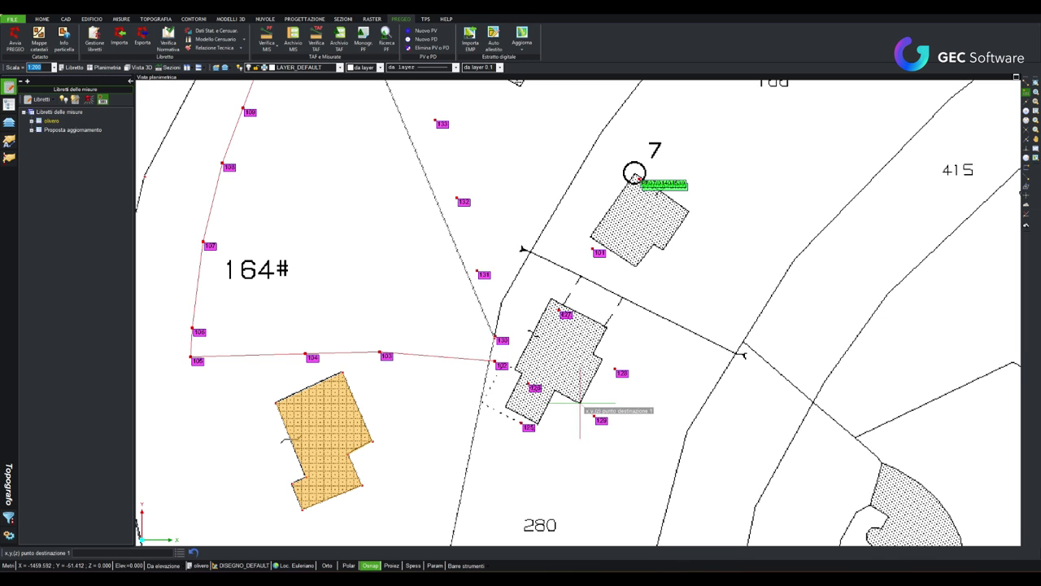
click(580, 404)
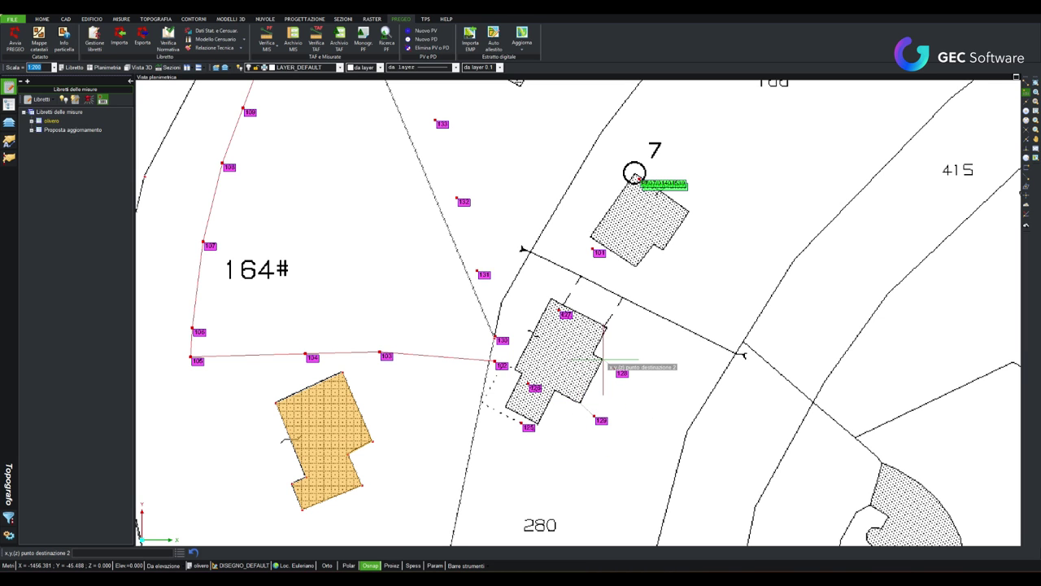
click(603, 359)
scroll(612, 357, down, 3)
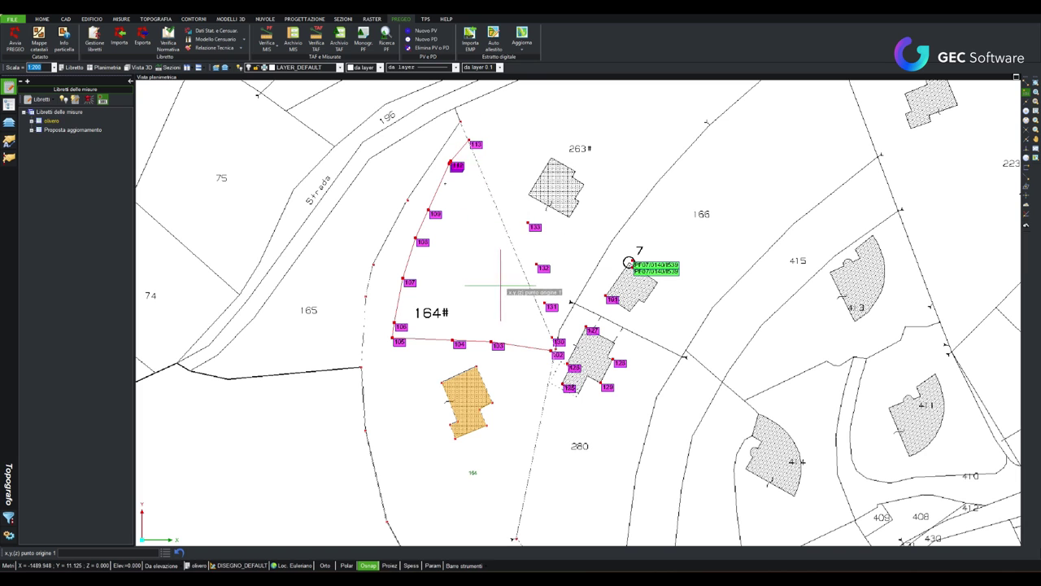
Pair surveyed point 128 with the corresponding corner of the mapped building.
scroll(549, 340, up, 3)
scroll(569, 388, up, 3)
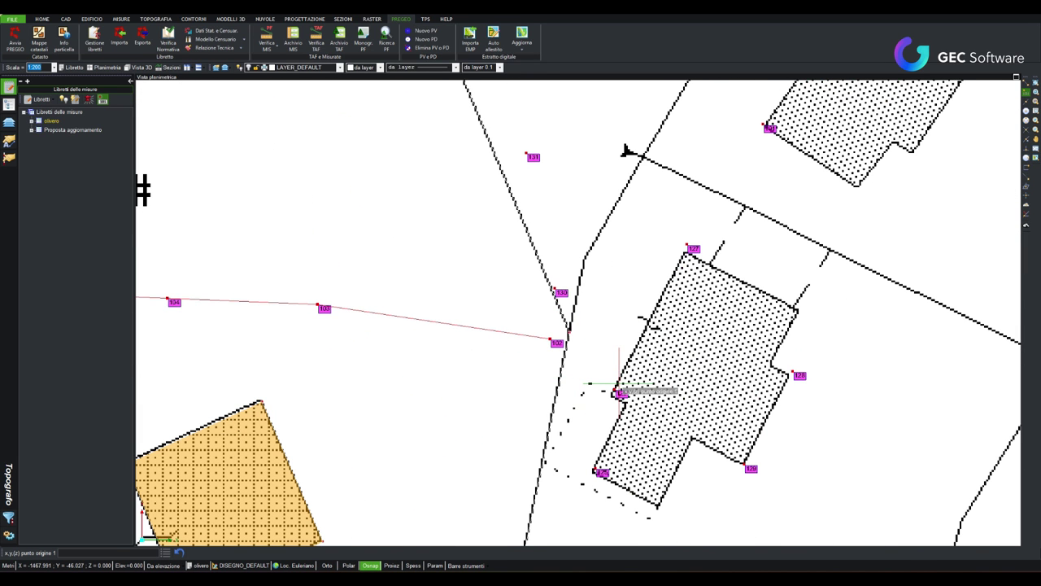
click(790, 374)
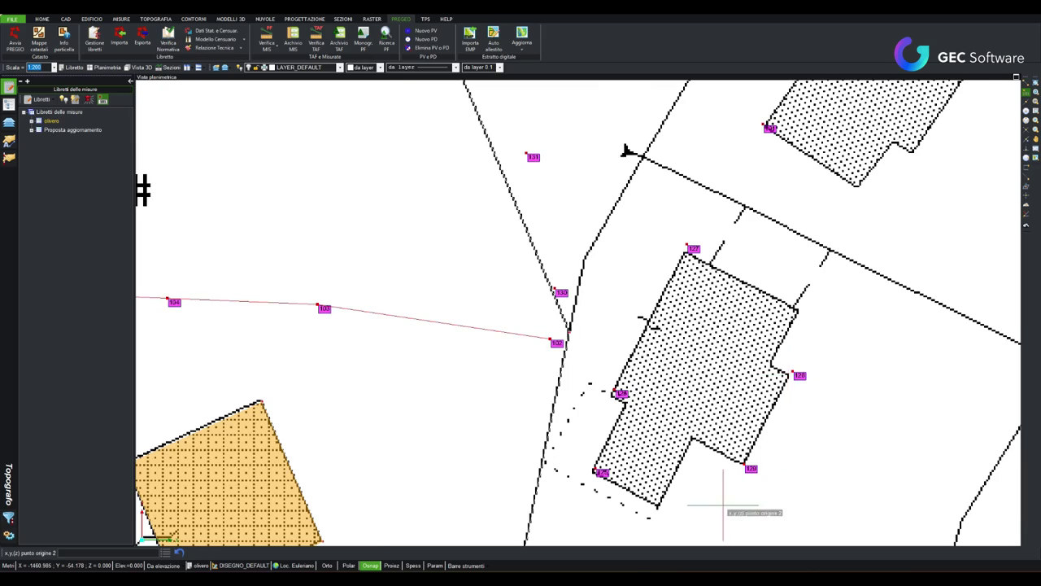
scroll(732, 509, up, 2)
click(492, 444)
scroll(493, 446, down, 3)
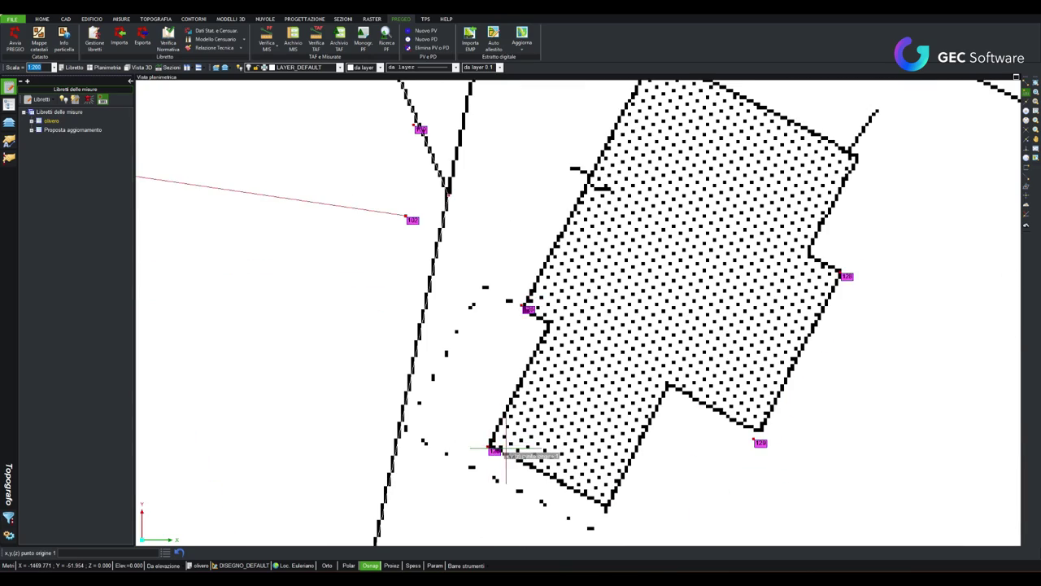
scroll(500, 431, down, 3)
scroll(497, 325, down, 3)
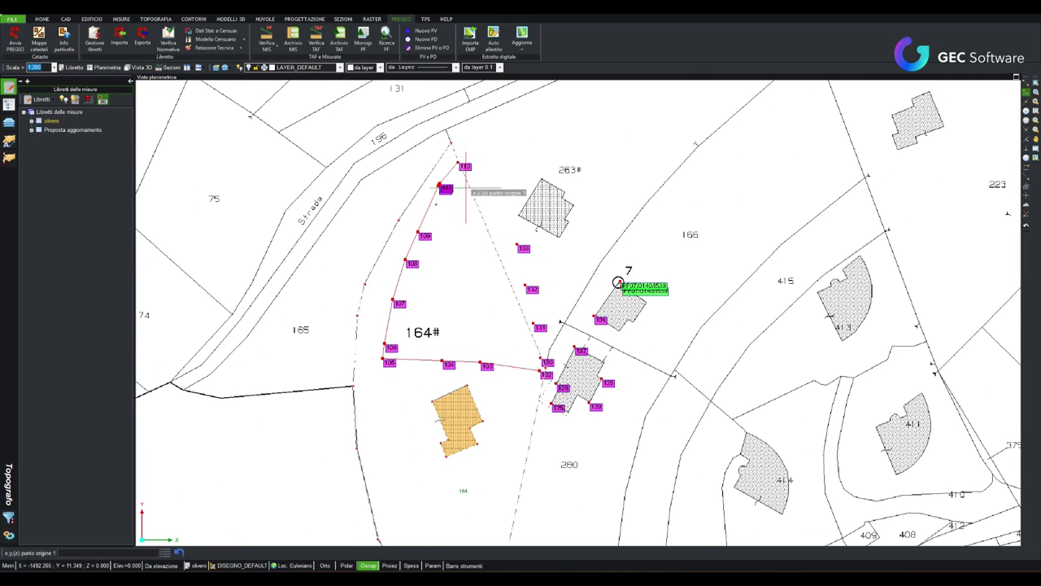
scroll(457, 159, up, 2)
scroll(476, 186, up, 2)
scroll(498, 210, down, 4)
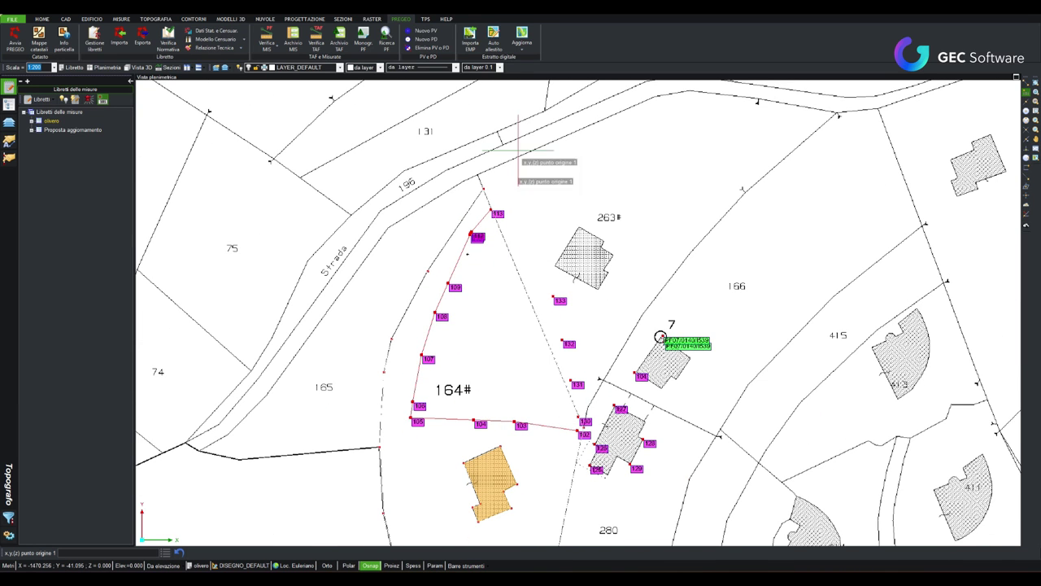
click(525, 52)
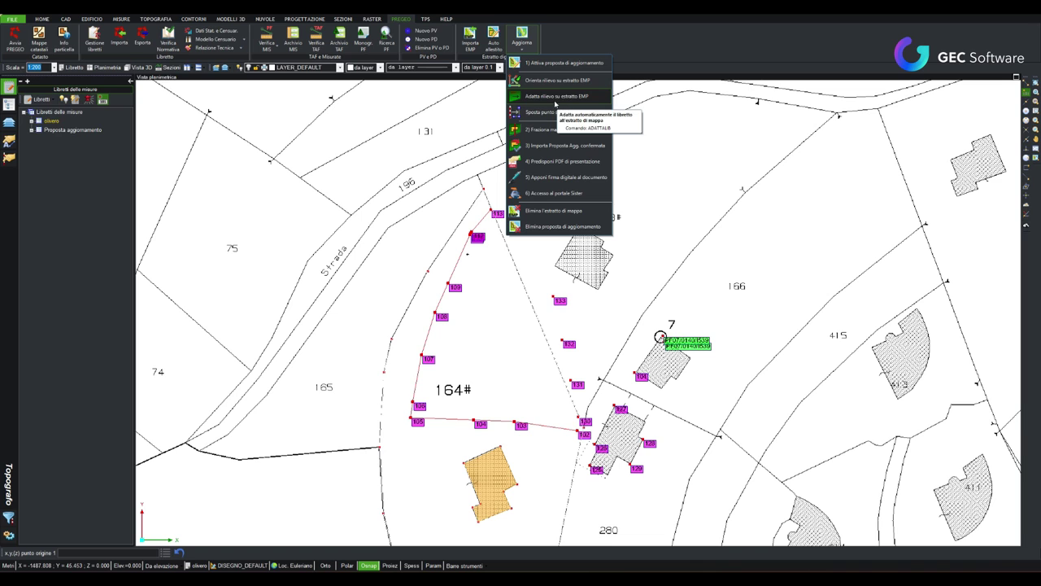
Run Adatta rilievo su estratto EMP with a 0.1 search radius and accept the unadapted-points warning.
click(561, 98)
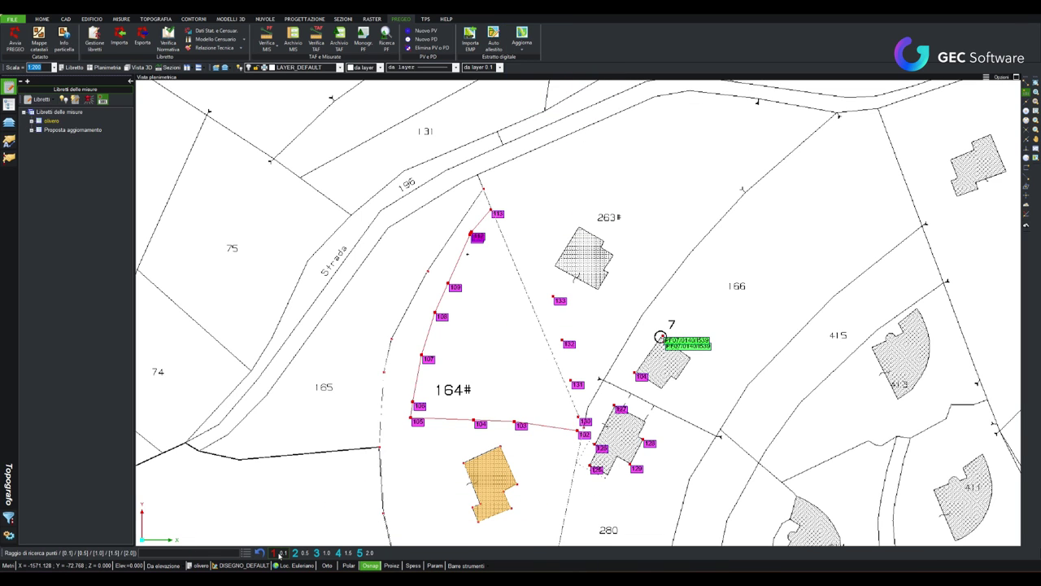
click(280, 555)
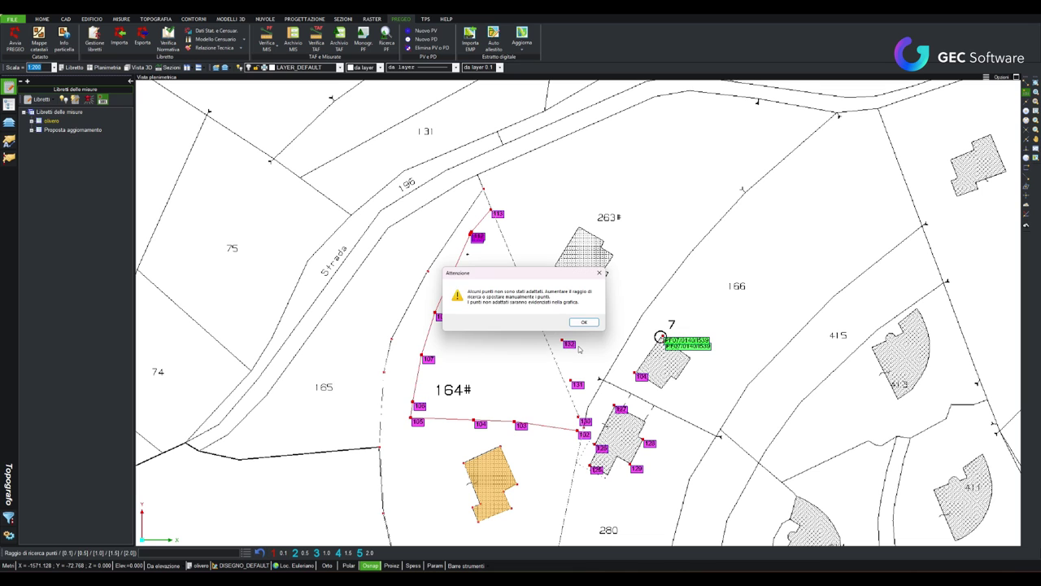
click(582, 323)
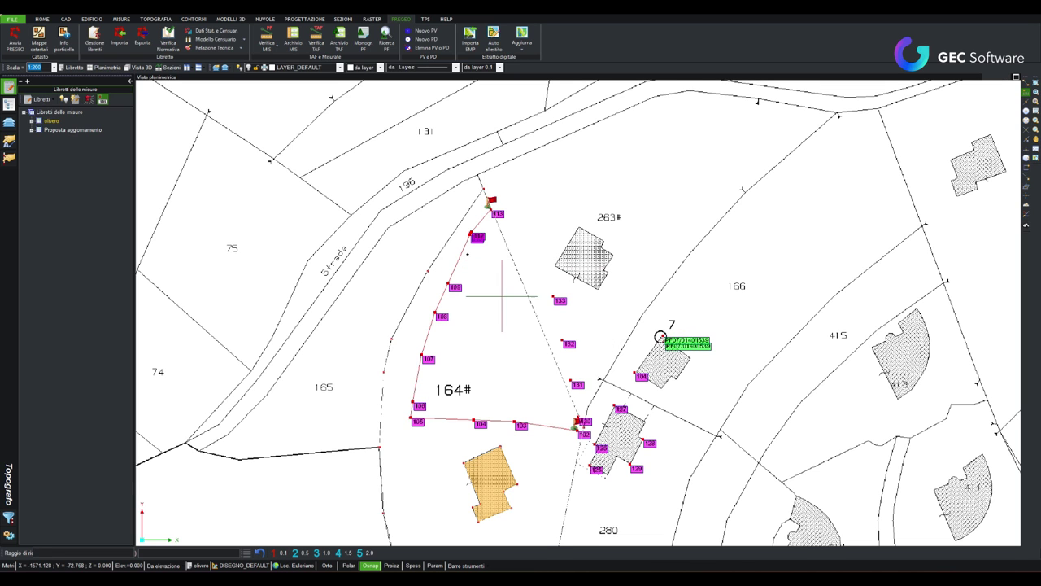
Zoom around the survey to inspect flagged points 113 and 130.
scroll(579, 423, up, 1)
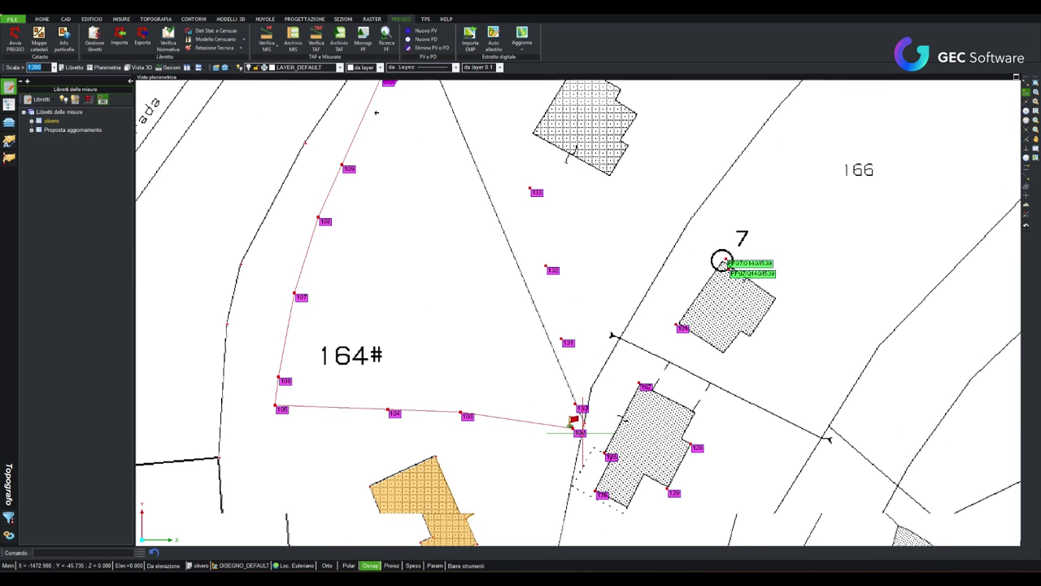
scroll(569, 417, up, 1)
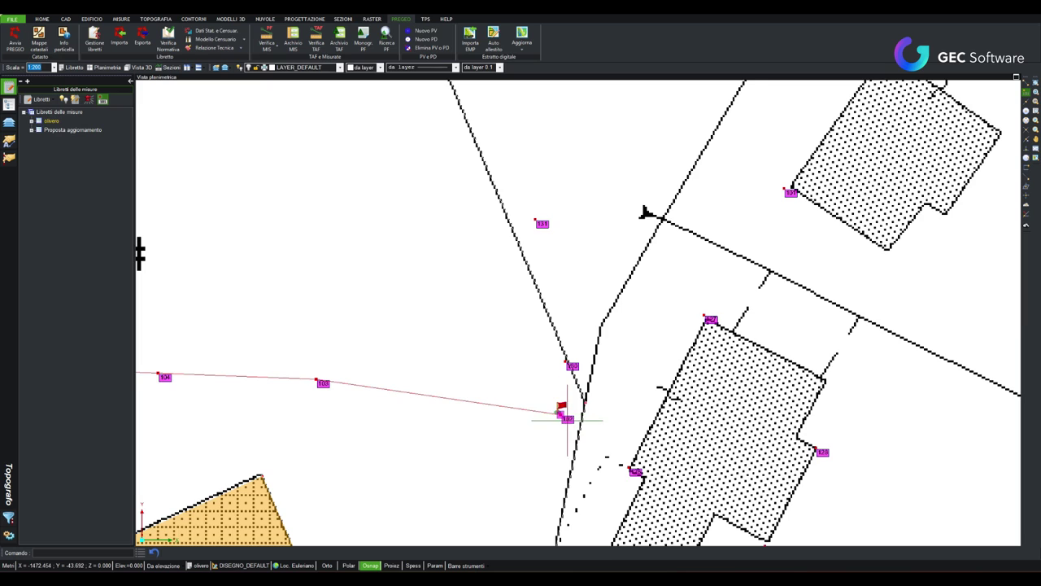
scroll(562, 414, down, 1)
scroll(562, 413, down, 1)
scroll(471, 183, up, 1)
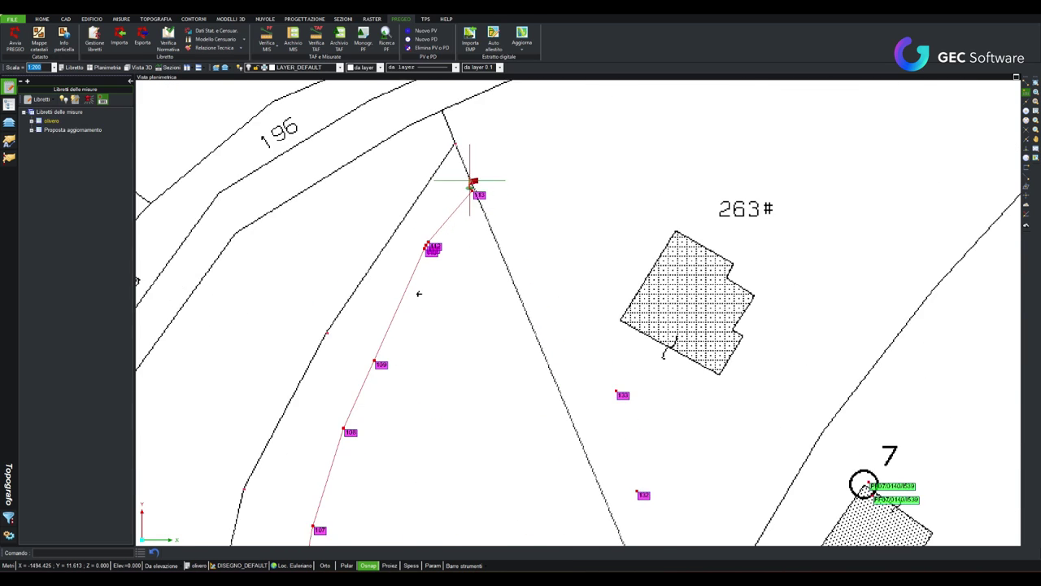
scroll(475, 195, up, 2)
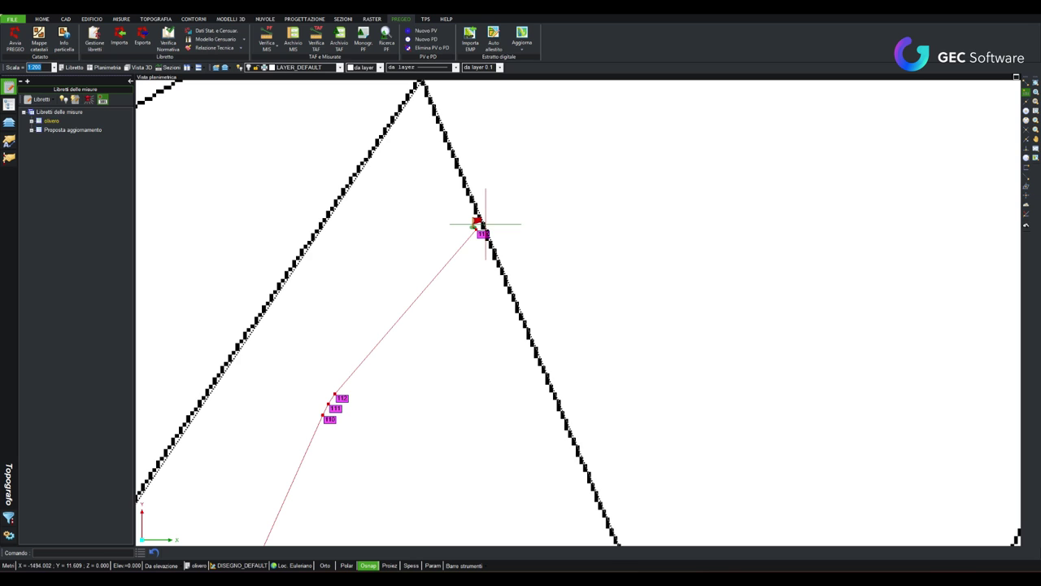
scroll(486, 224, down, 2)
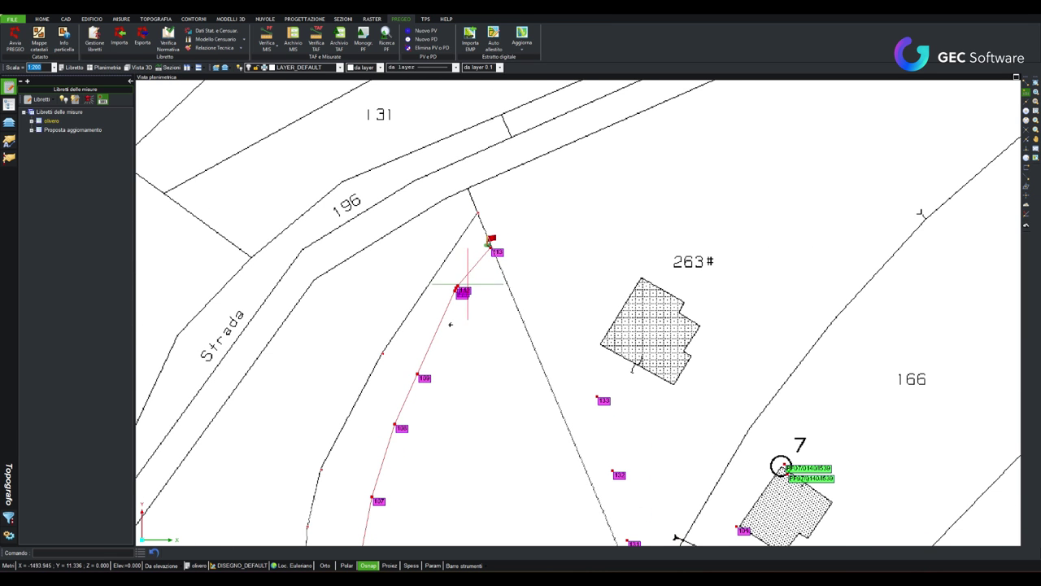
click(524, 49)
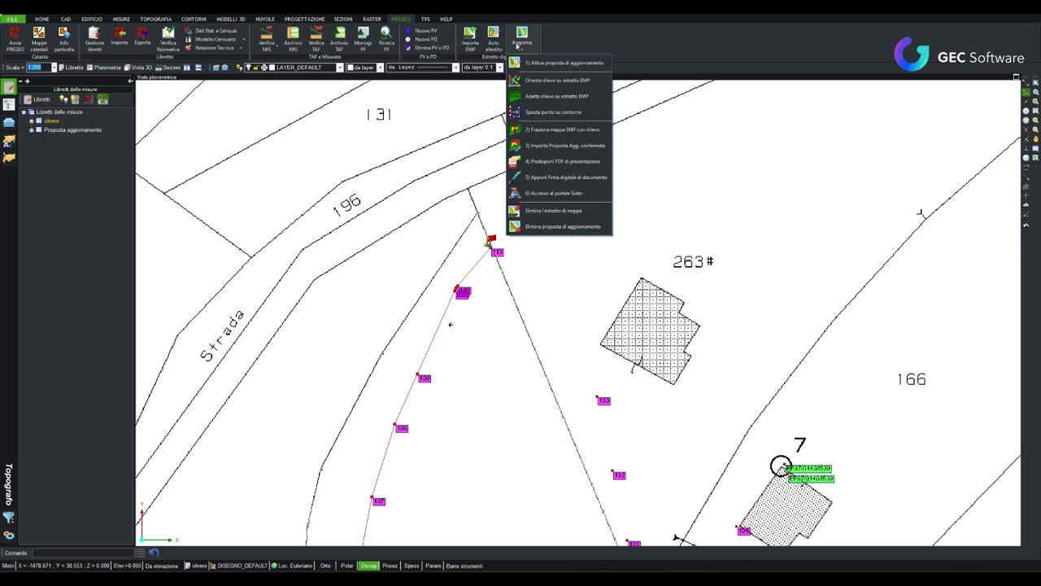
Snap point 113 onto the parcel contour with Sposta punto su contorno.
click(552, 113)
scroll(488, 239, up, 3)
scroll(494, 244, up, 3)
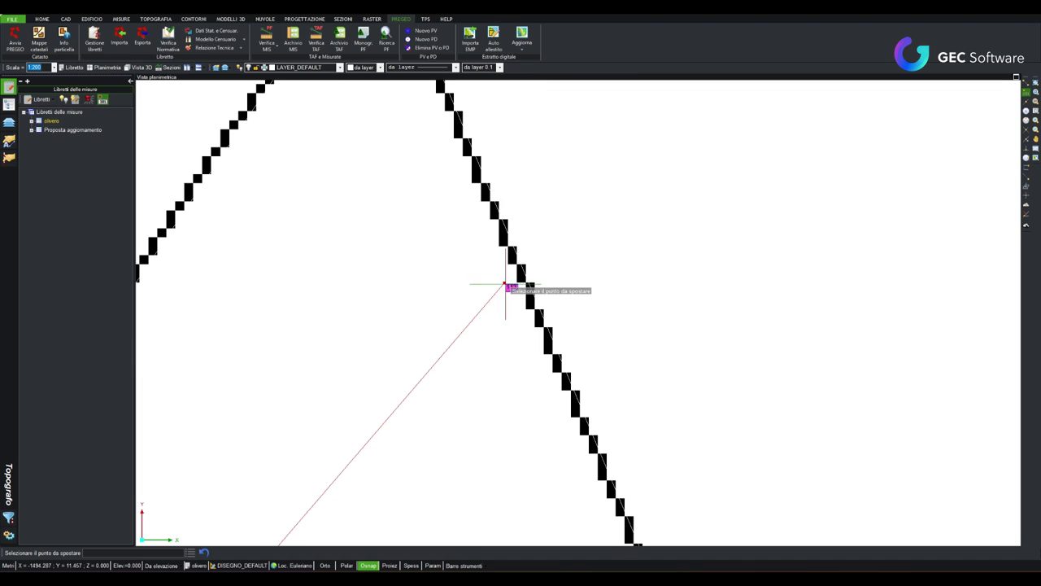
click(505, 285)
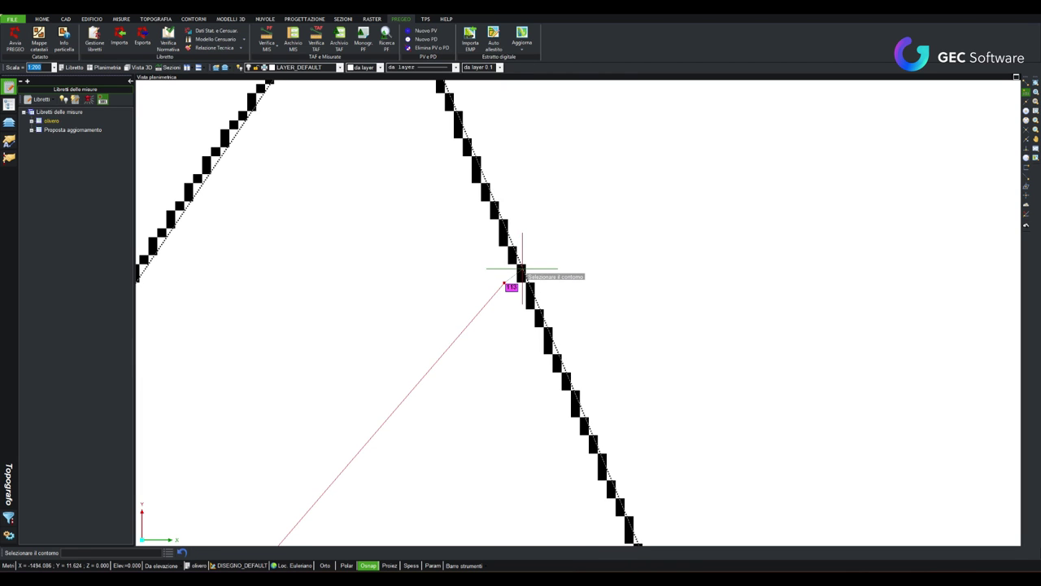
click(521, 267)
scroll(541, 285, down, 3)
scroll(549, 278, down, 2)
scroll(570, 309, down, 3)
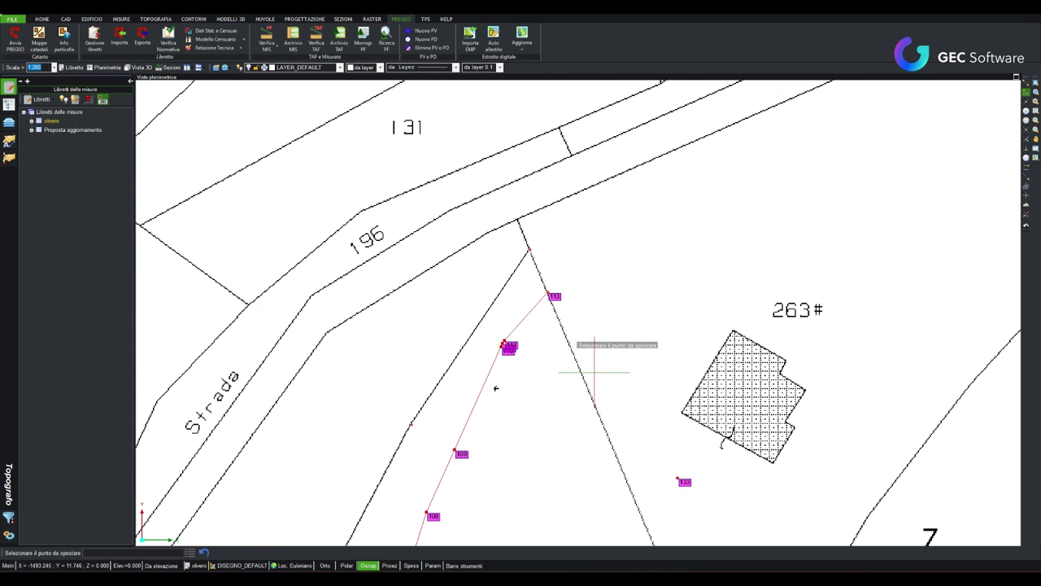
scroll(600, 349, down, 2)
scroll(496, 293, down, 2)
scroll(541, 390, up, 3)
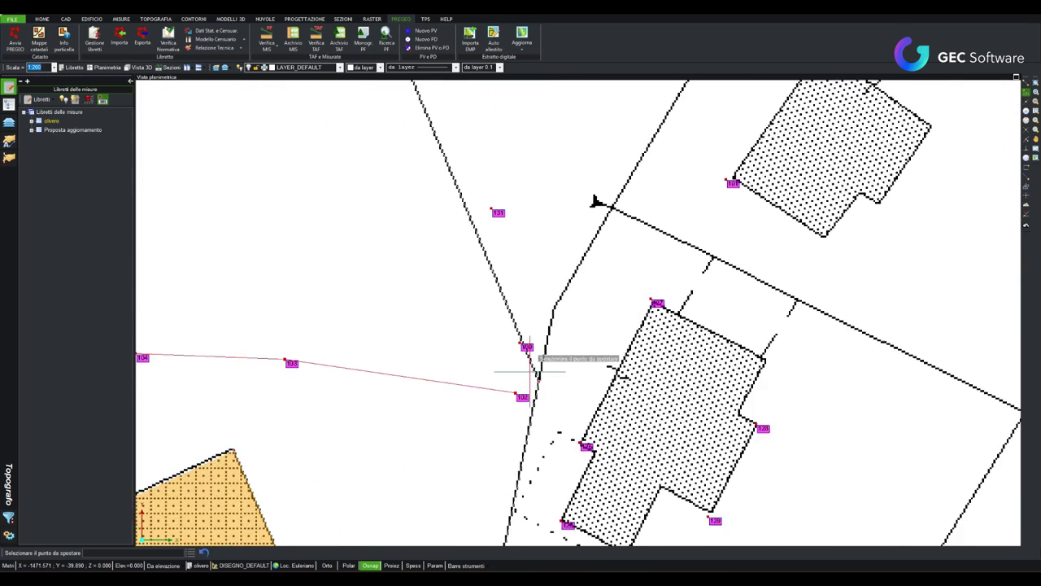
scroll(533, 371, up, 2)
scroll(524, 370, up, 2)
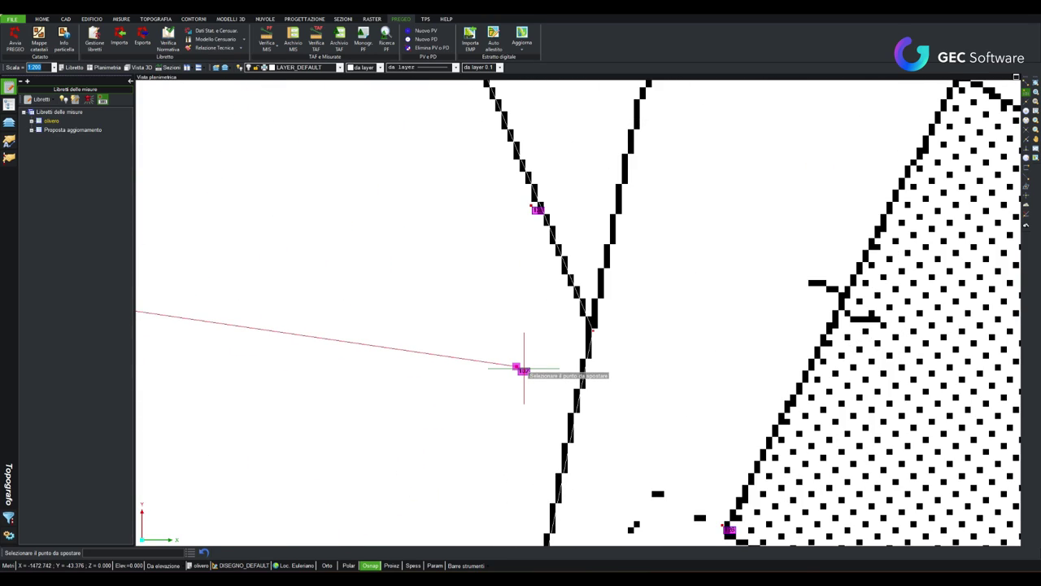
Snap the second unadapted survey point onto the parcel contour.
click(523, 369)
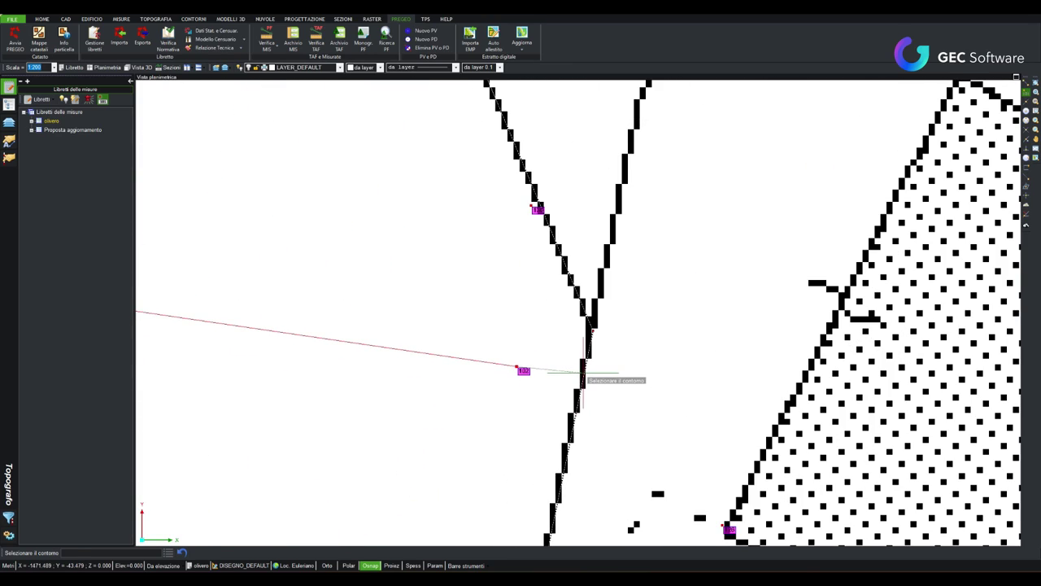
click(583, 373)
scroll(581, 382, down, 2)
scroll(577, 392, down, 2)
scroll(571, 403, down, 1)
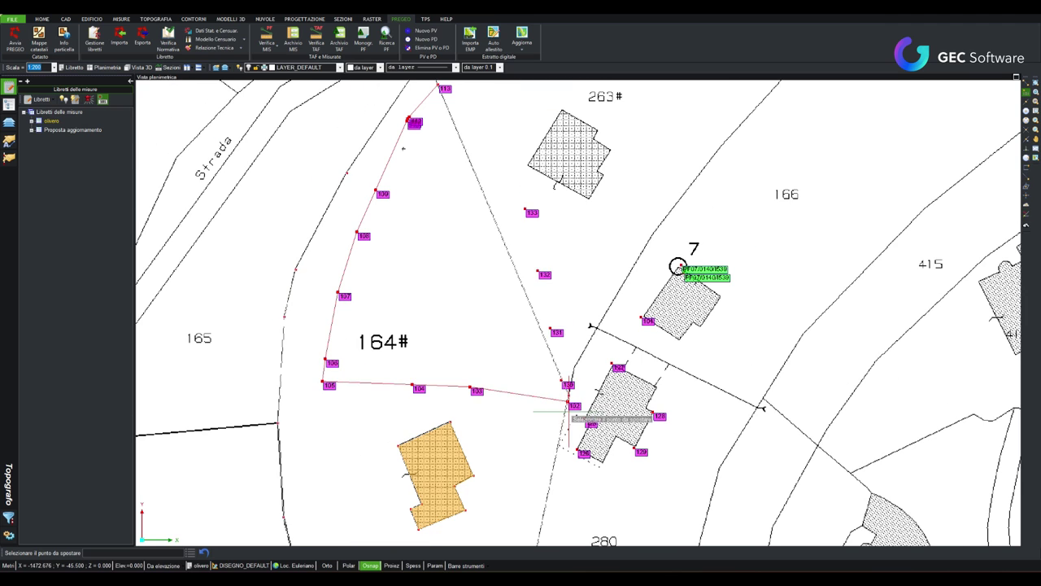
scroll(469, 306, down, 2)
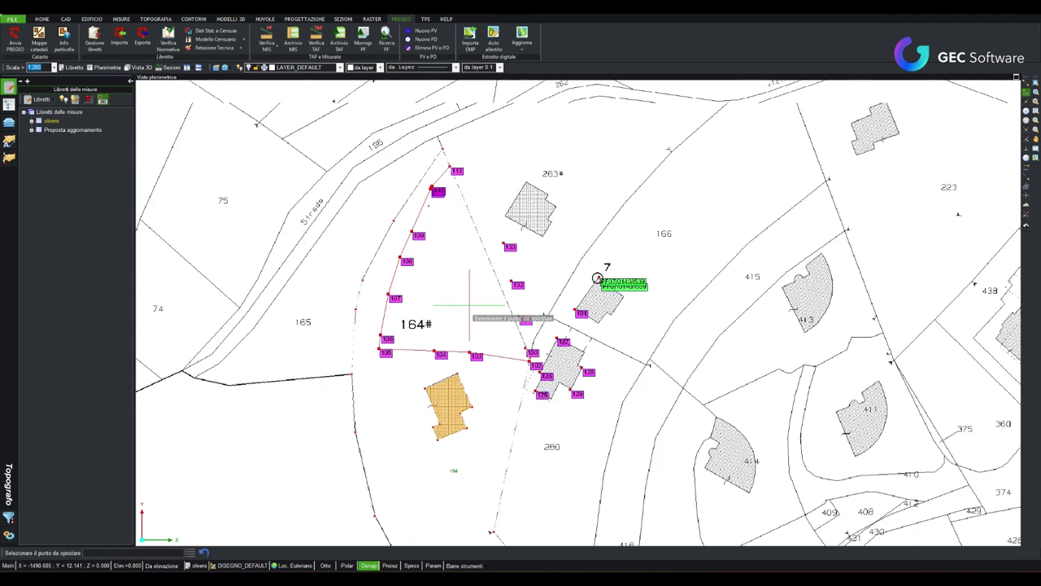
scroll(469, 306, down, 1)
Re-run Adatta rilievo su estratto EMP and acknowledge the success message.
click(522, 45)
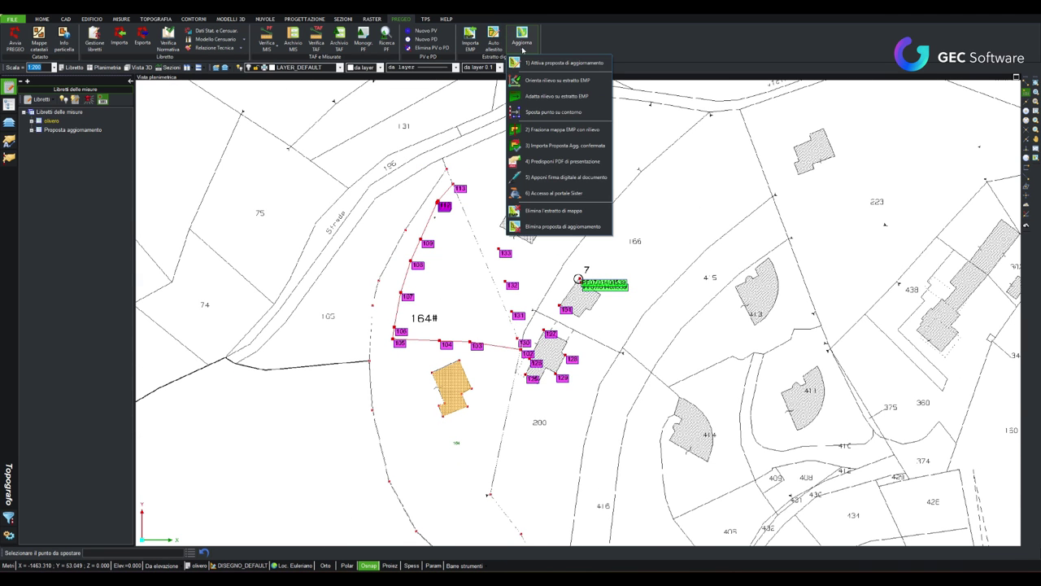
click(563, 98)
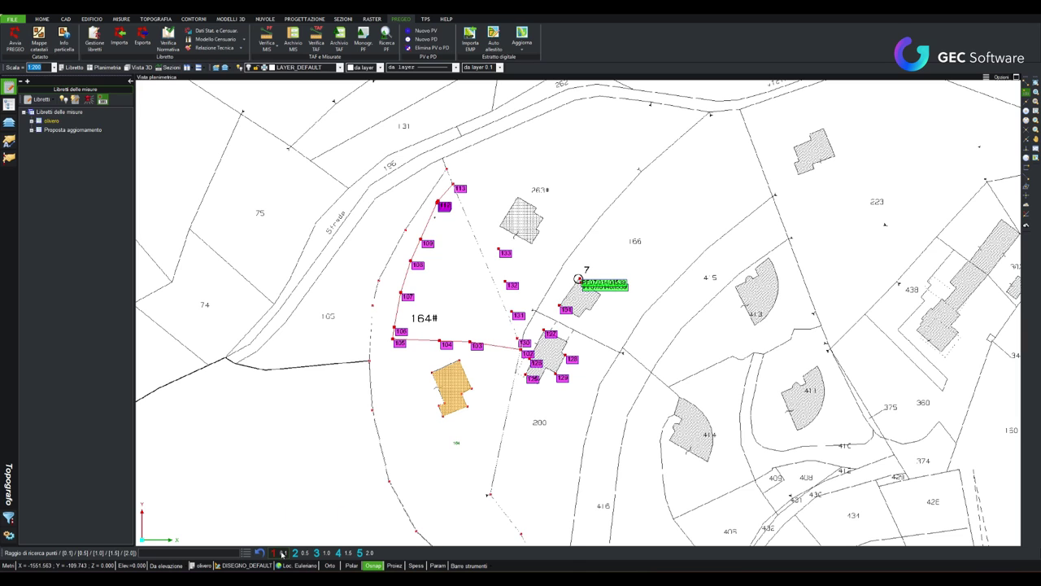
click(551, 321)
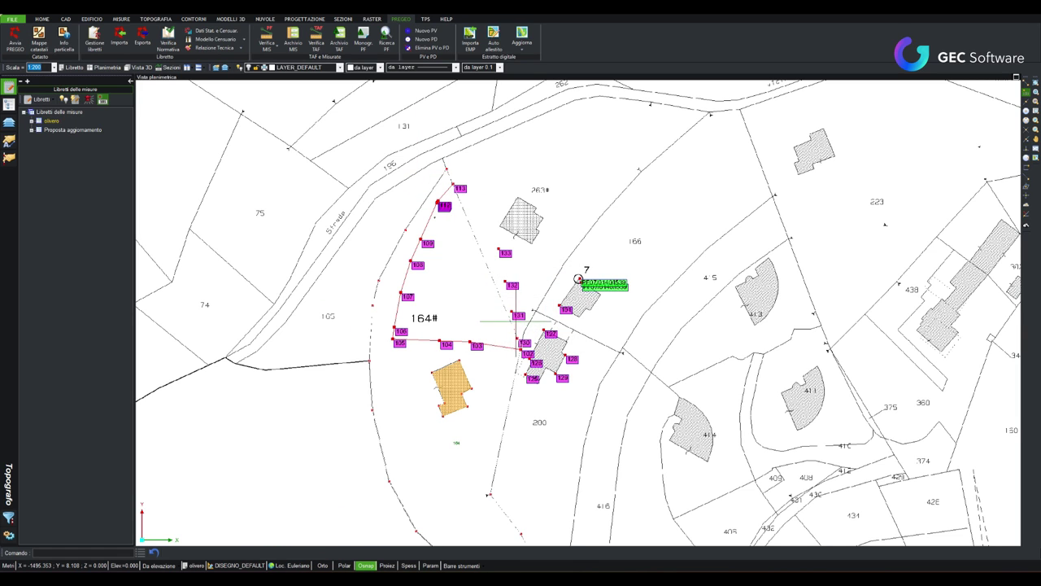
click(522, 42)
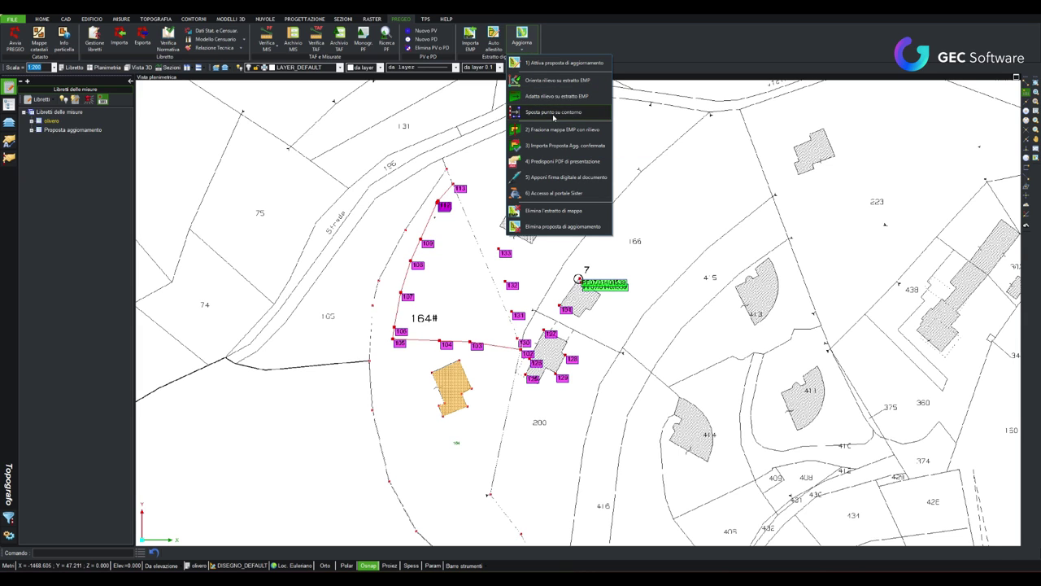
Open parcel 164 in Pregeo via Fraziona mappa EMP con rilievo and adapt survey vertices 102 and 113.
click(555, 131)
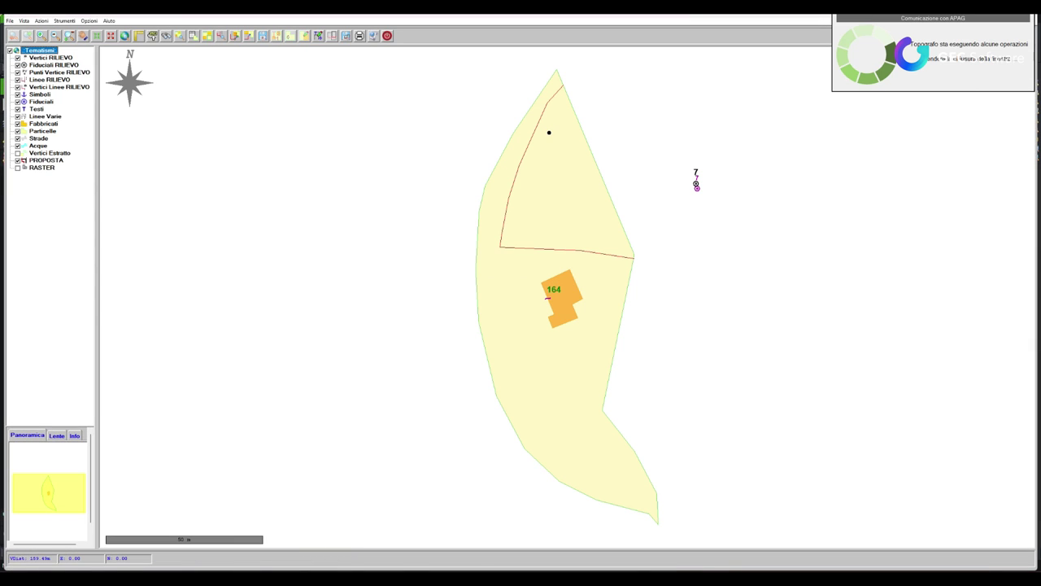
key(Return)
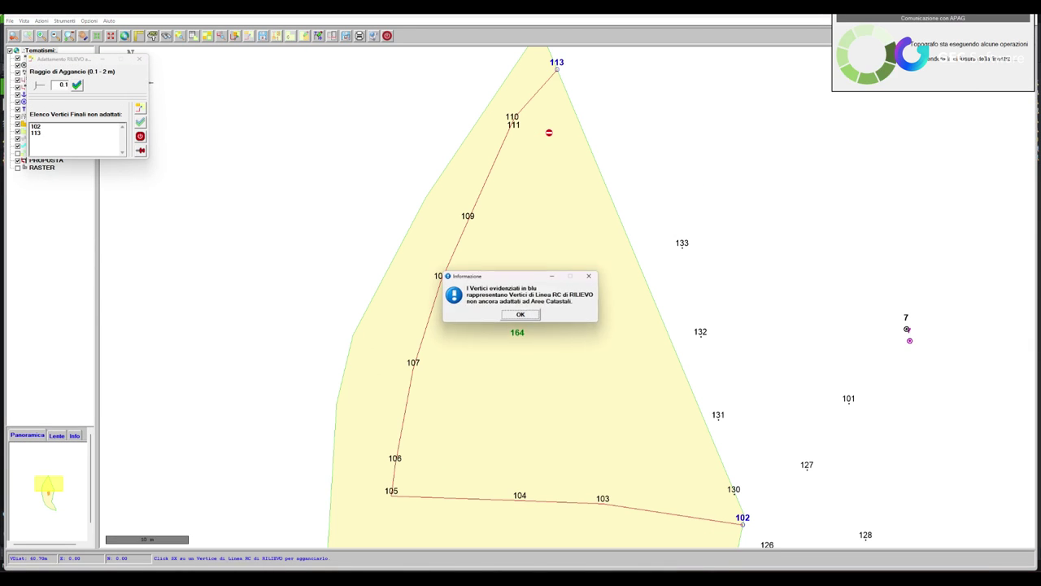
key(Return)
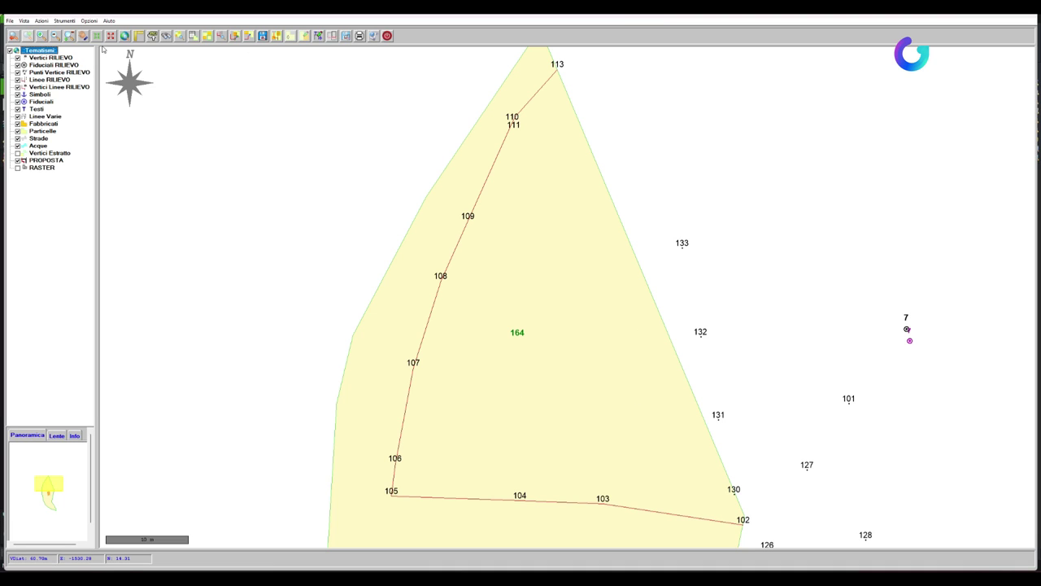
Split the map extract with the survey, generating parcels 164$1 and 164$2.
click(51, 22)
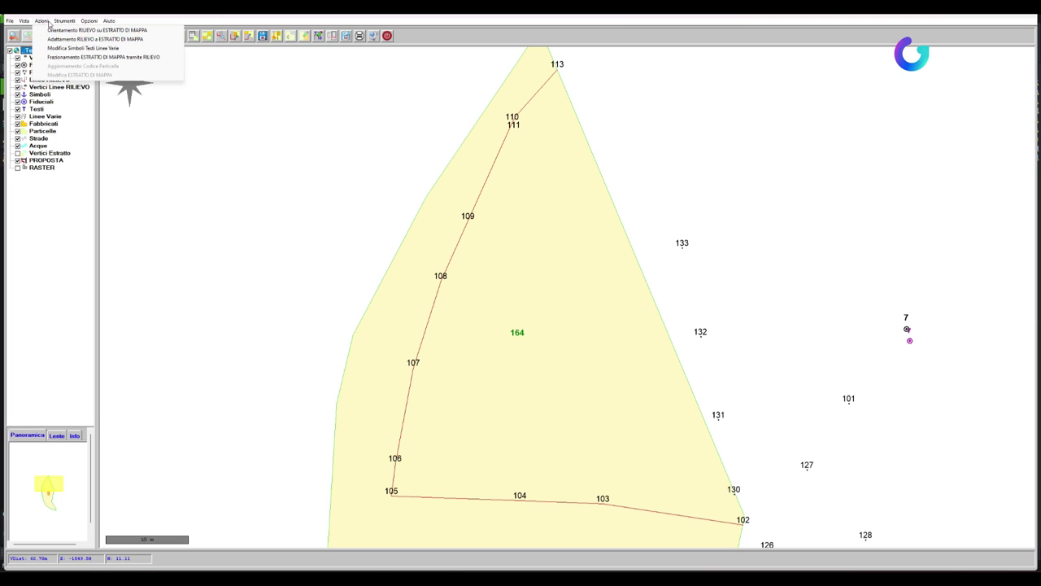
click(70, 58)
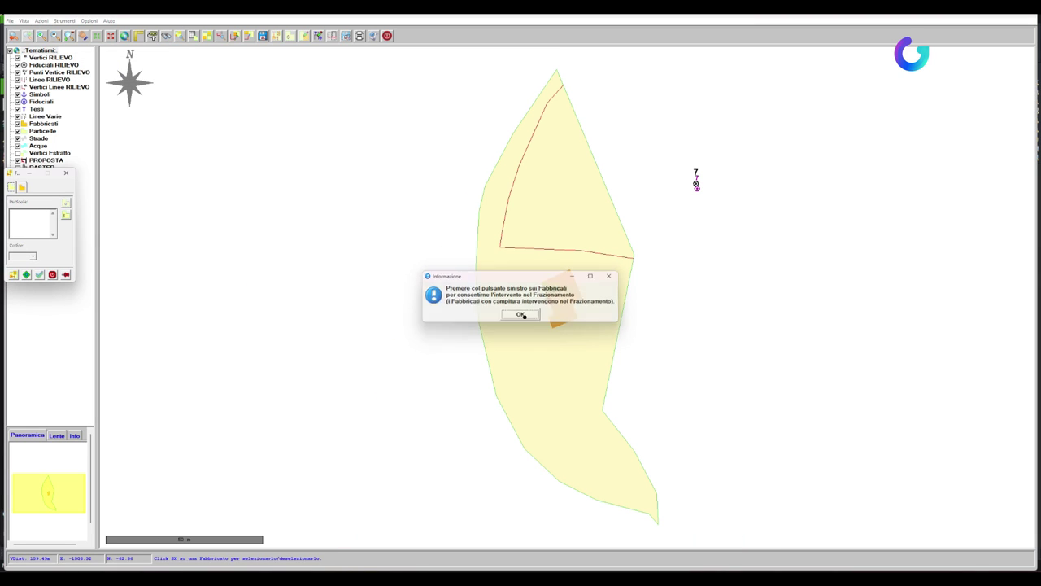
click(521, 317)
click(13, 275)
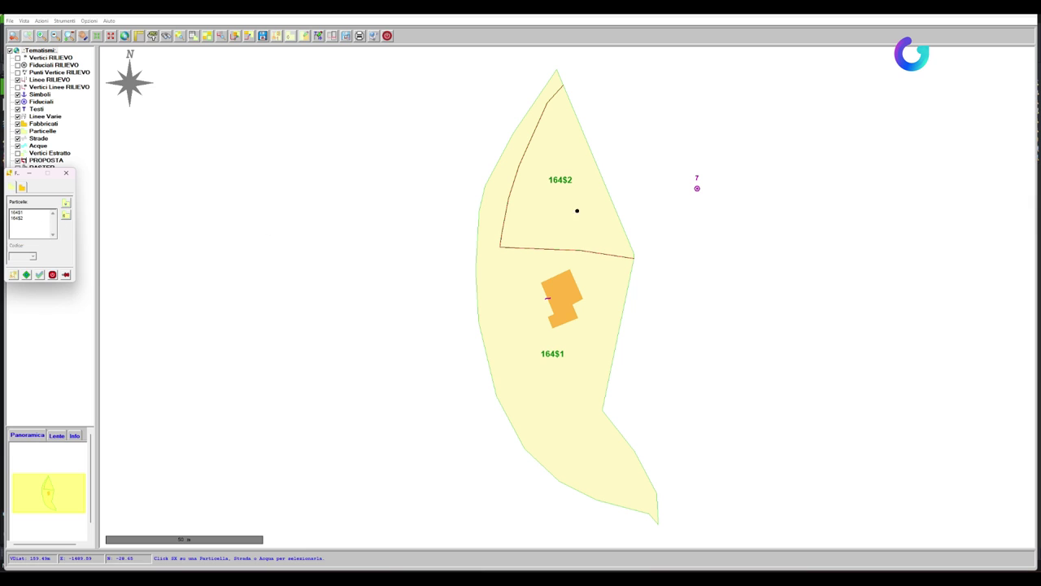
Code parcel 164$1 as AAA and 164$2 as AAB, then close the parcel dialog.
click(18, 212)
click(40, 275)
click(21, 213)
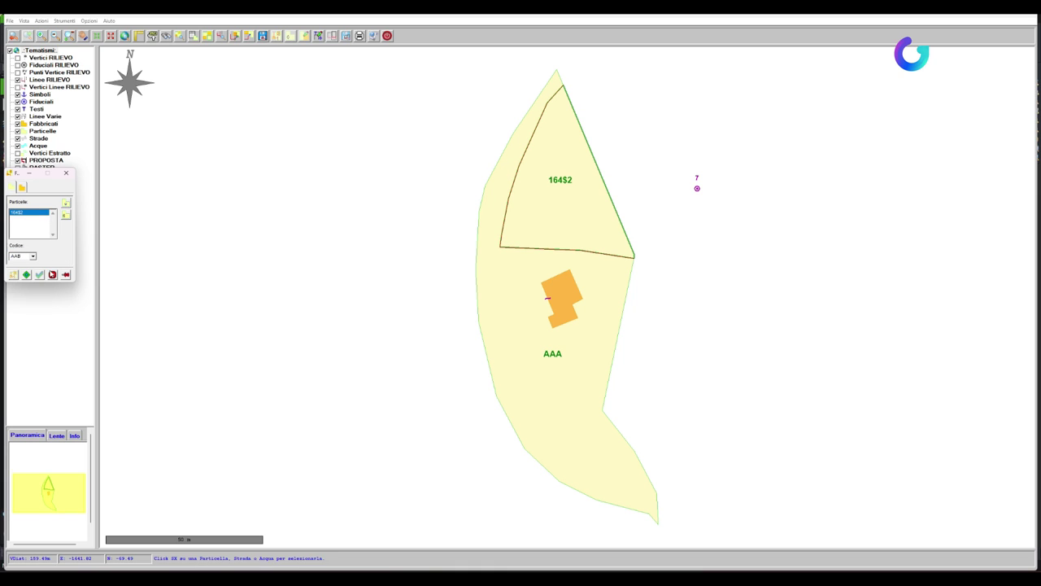
click(26, 275)
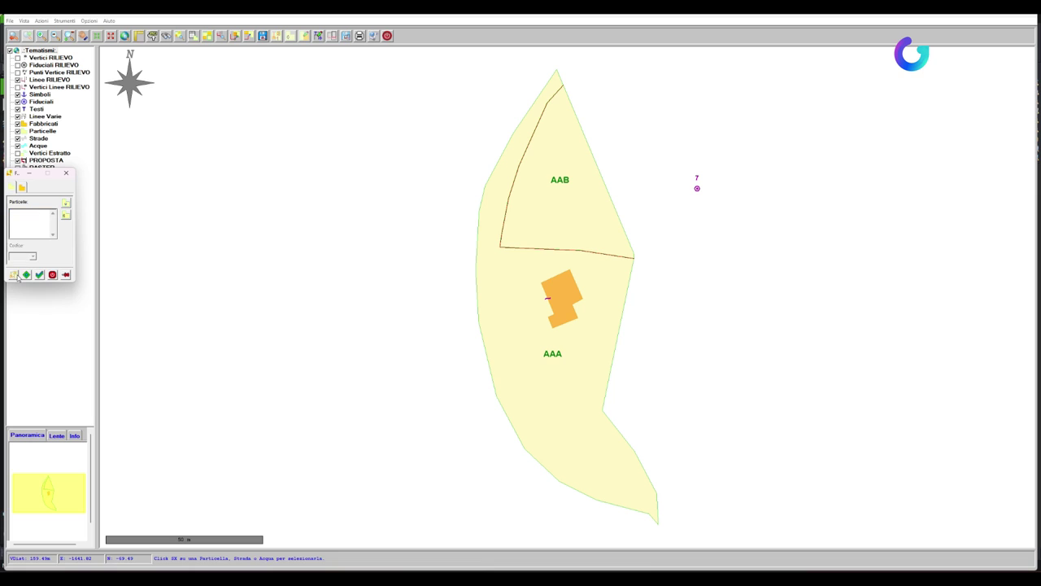
click(39, 275)
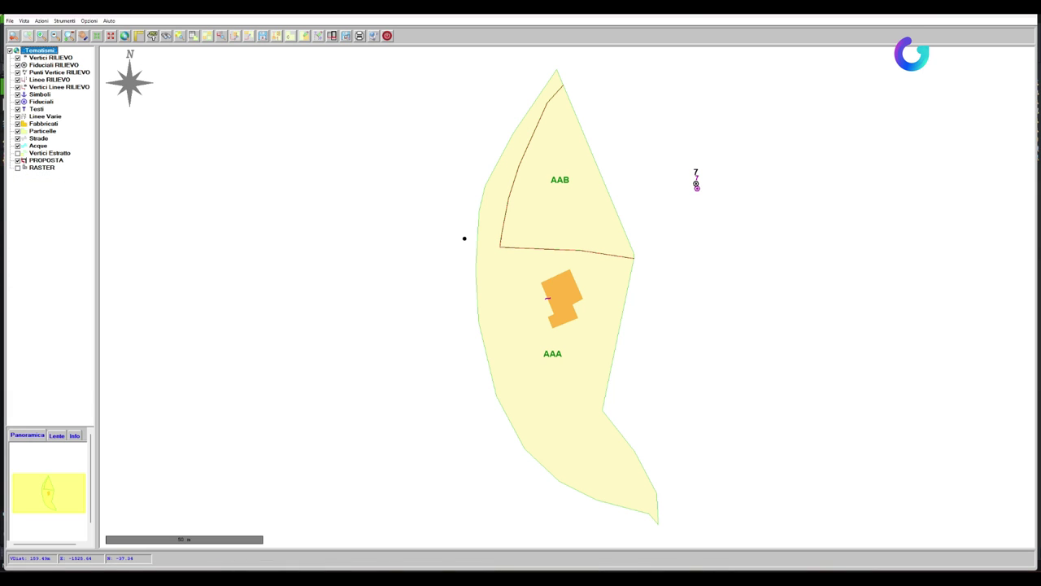
Hide all layers except PROPOSTA and save the update proposal from the File menu.
click(14, 20)
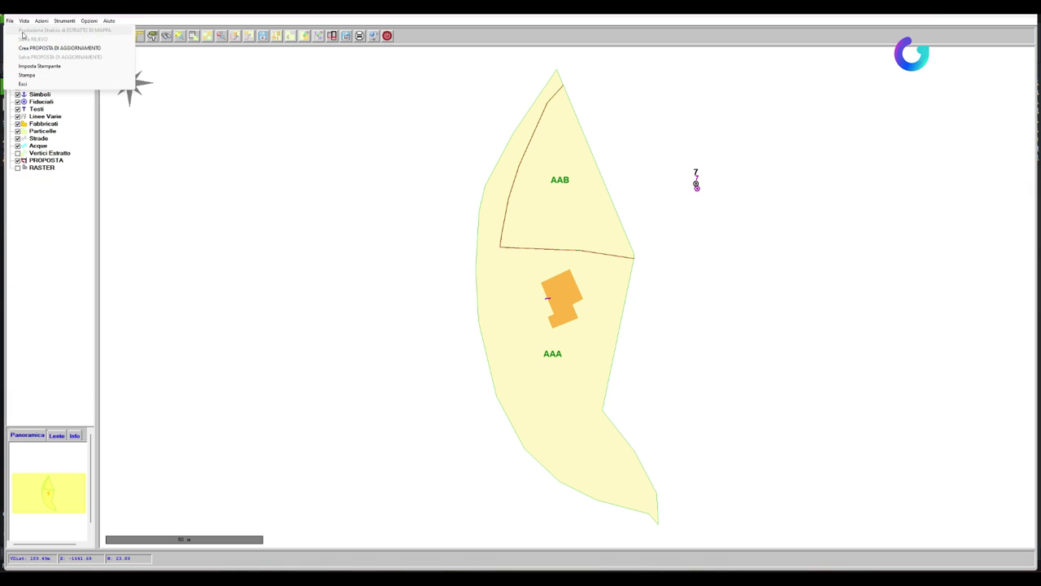
click(40, 48)
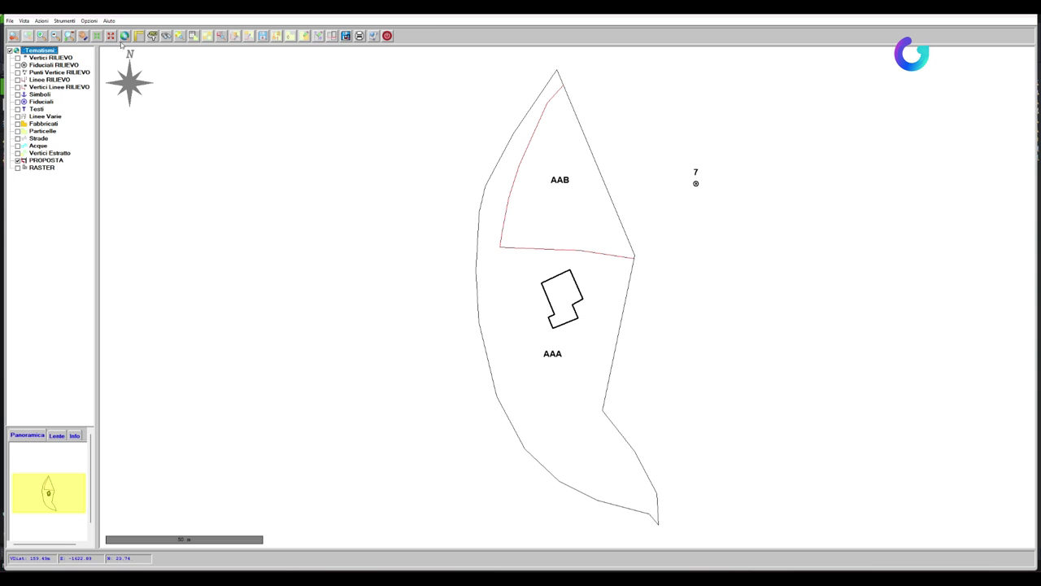
click(10, 20)
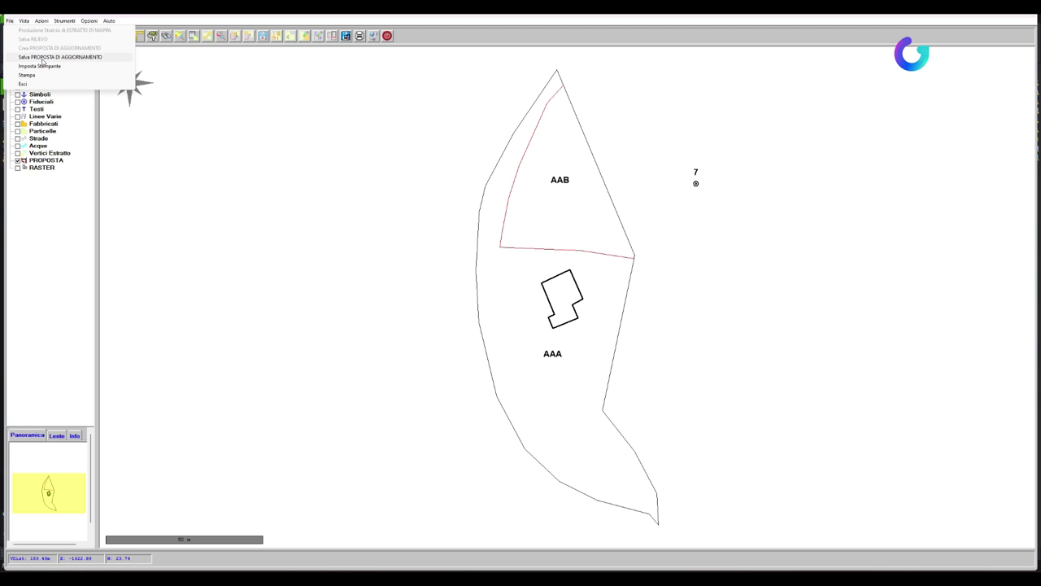
click(16, 57)
click(586, 320)
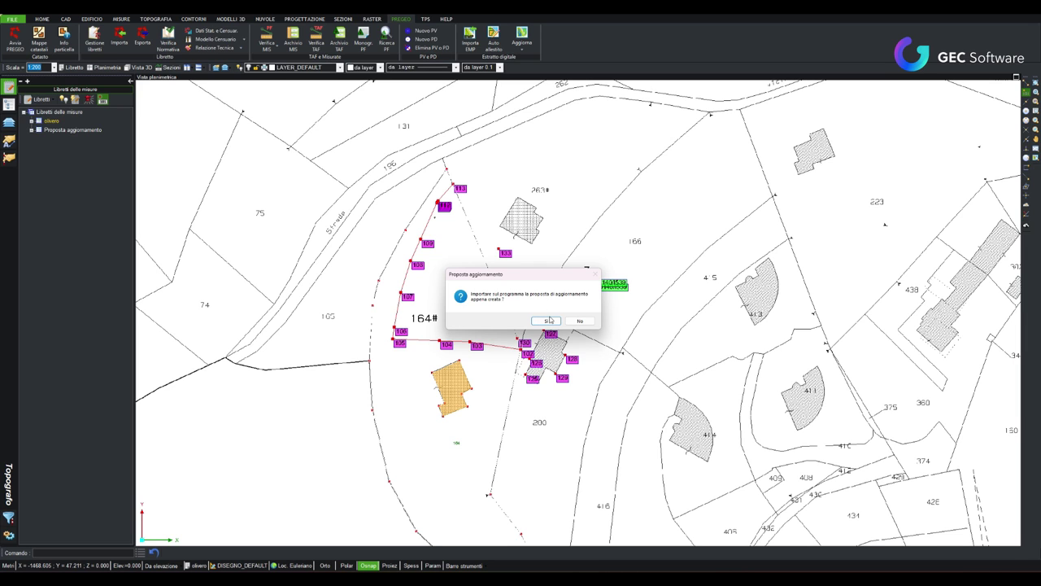
Import the new update proposal into Topografo and switch the EDM Raster layer off.
click(550, 322)
scroll(529, 334, down, 3)
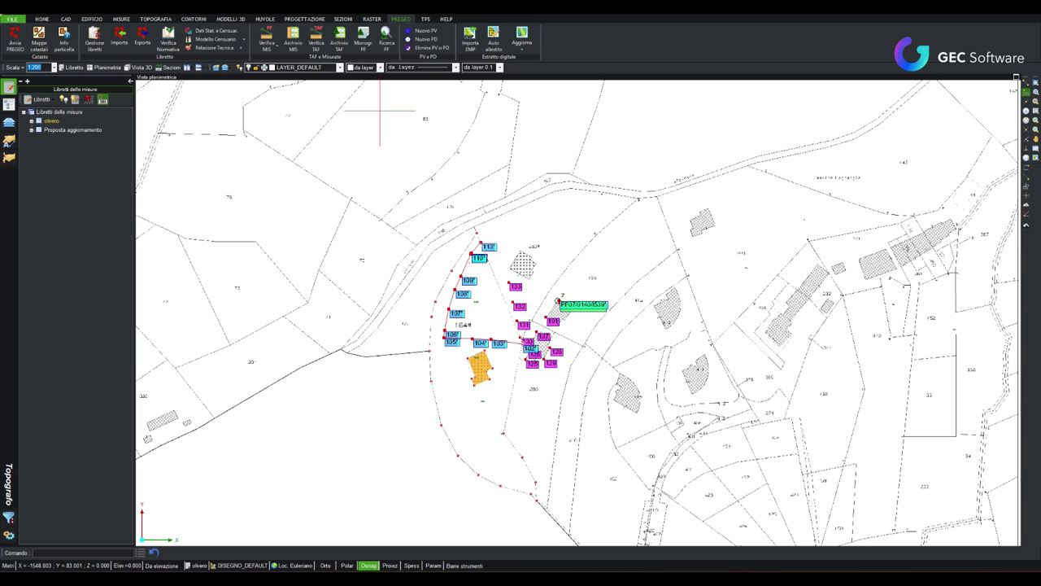
click(224, 67)
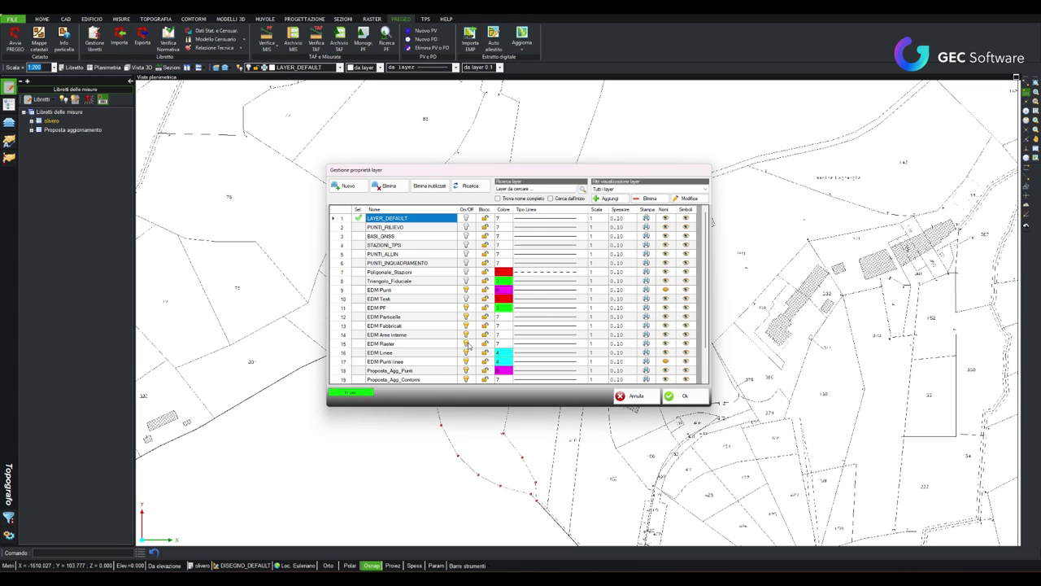
click(467, 343)
click(682, 396)
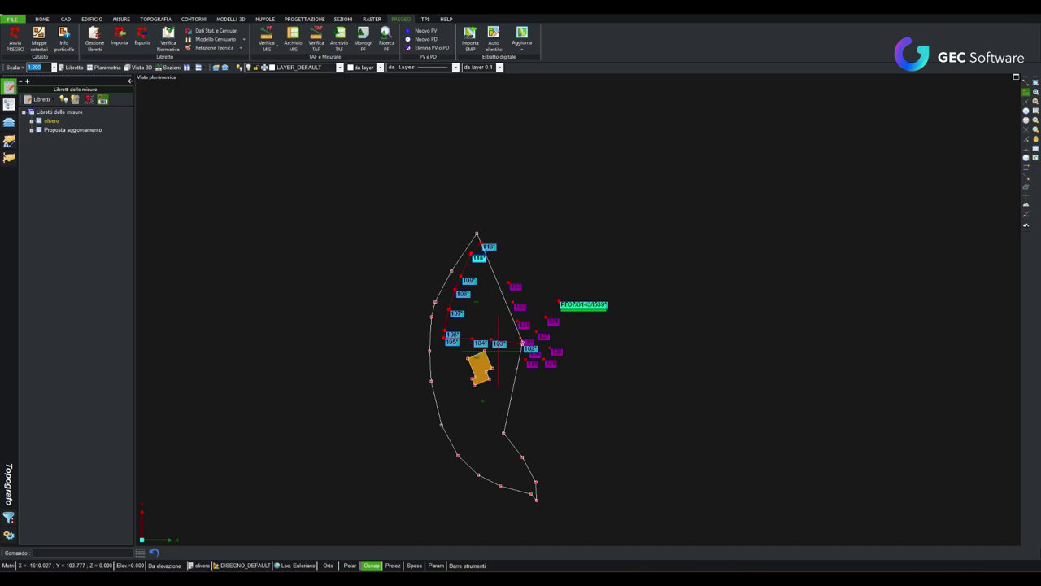
scroll(485, 394, up, 3)
scroll(485, 395, up, 2)
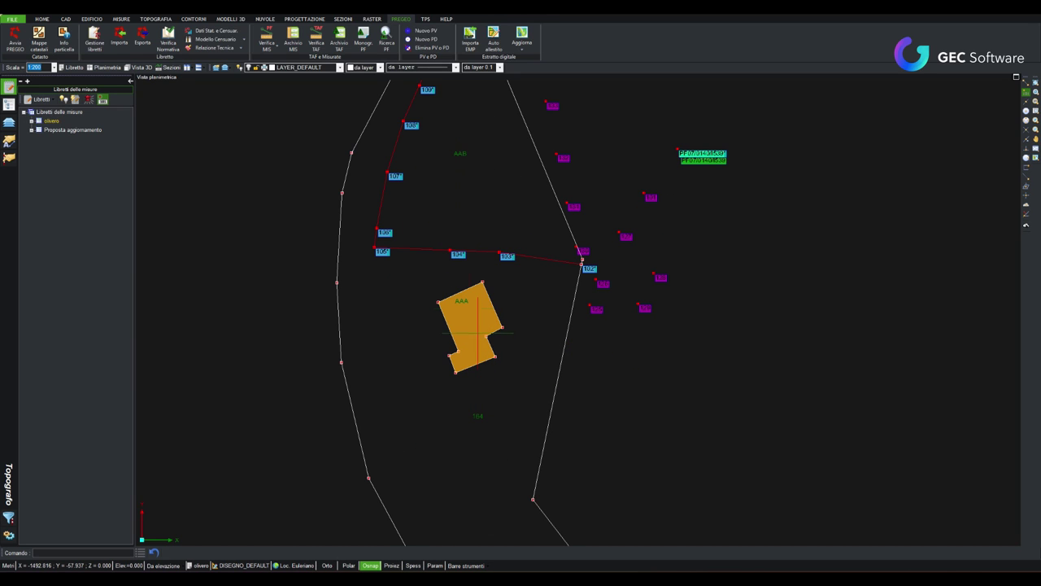
scroll(488, 249, down, 2)
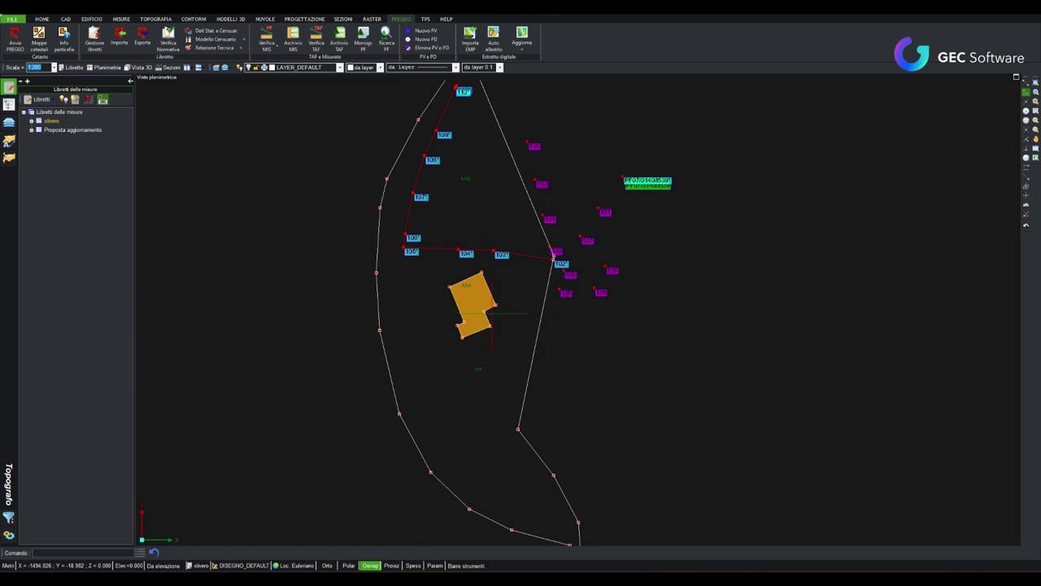
Open the census model editor, clear all rows, and add row 1 with operation O for parcel 164.
click(225, 40)
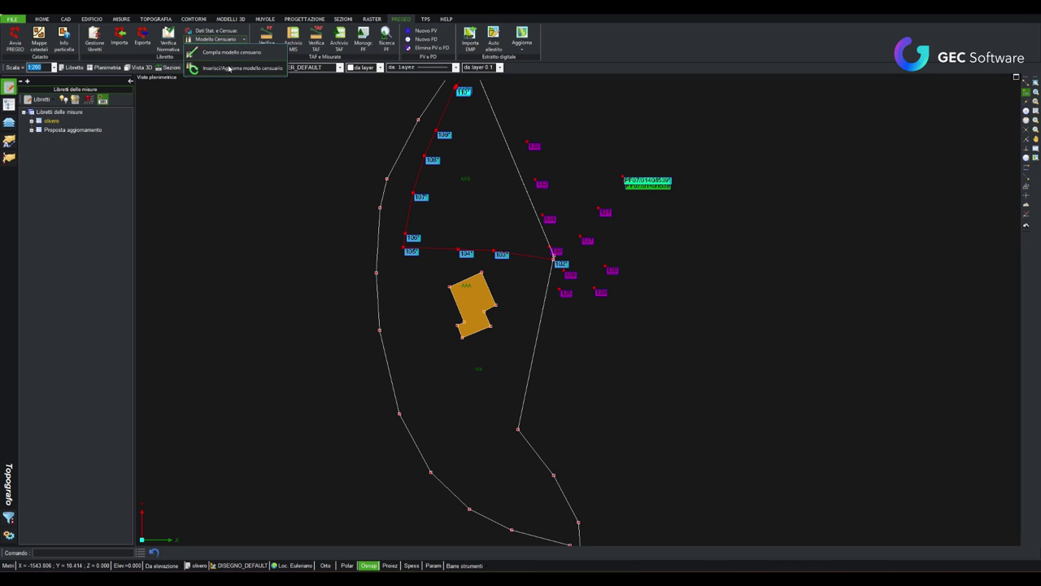
click(228, 70)
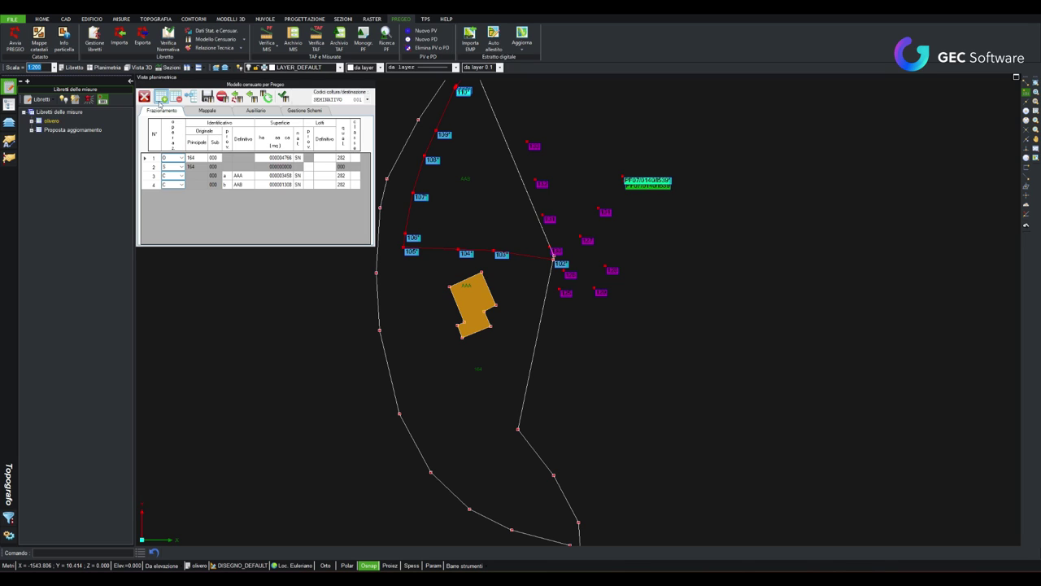
click(176, 96)
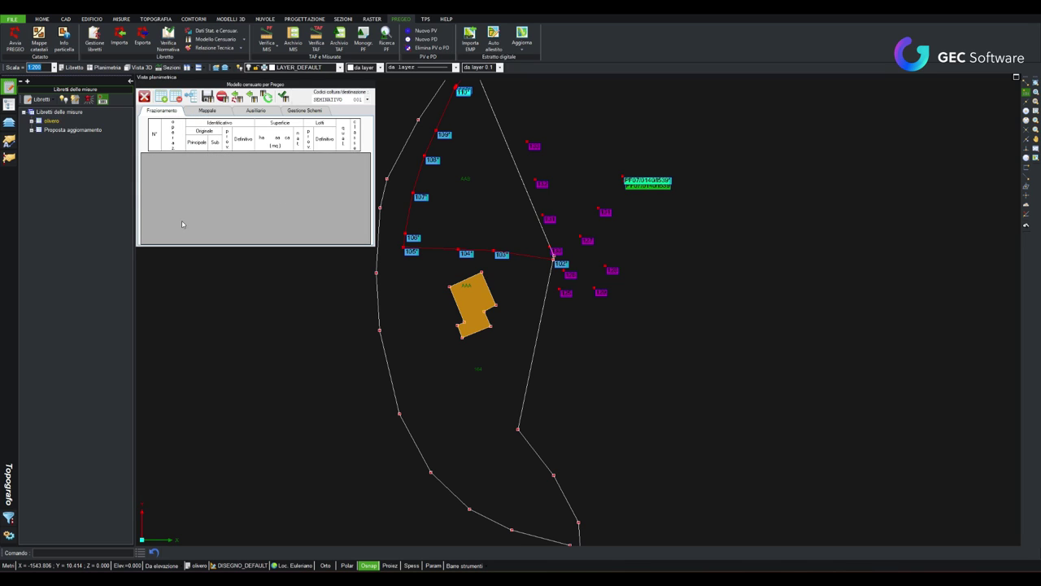
click(162, 96)
click(175, 158)
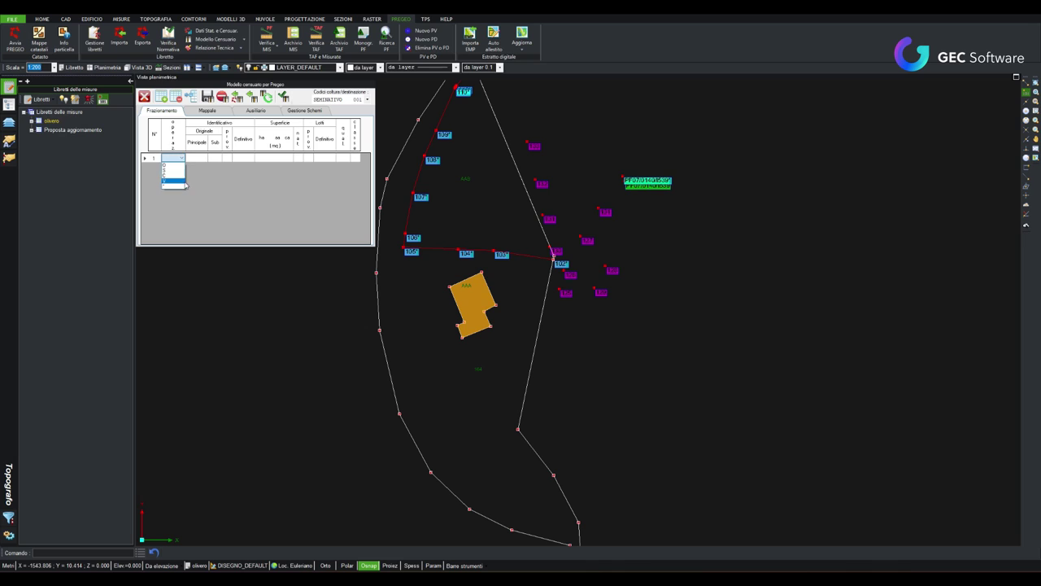
click(175, 164)
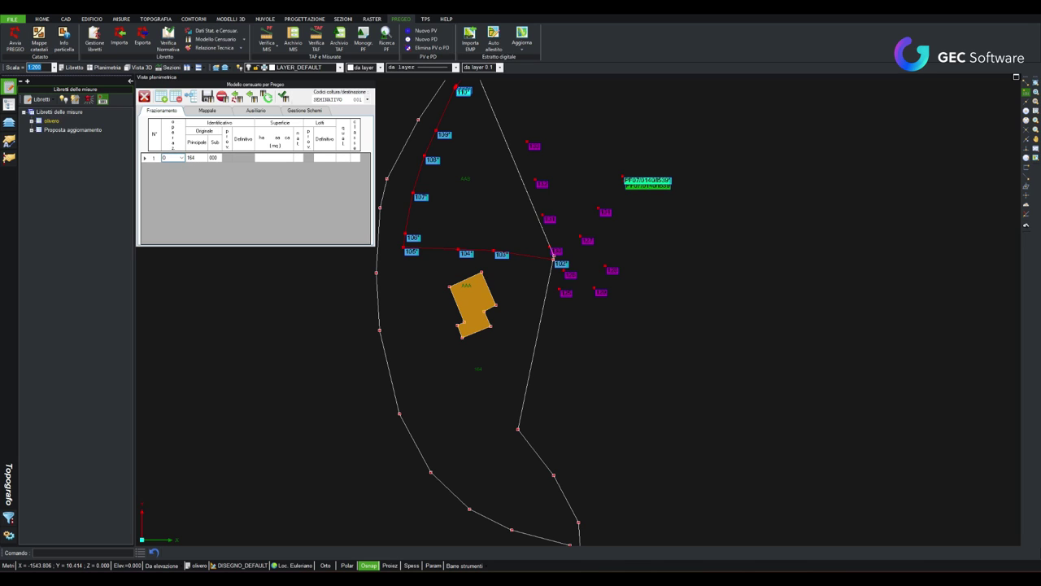
click(214, 157)
Add row 2 with operation S for 164 and row 3 with operation C for parcel AAA.
click(162, 96)
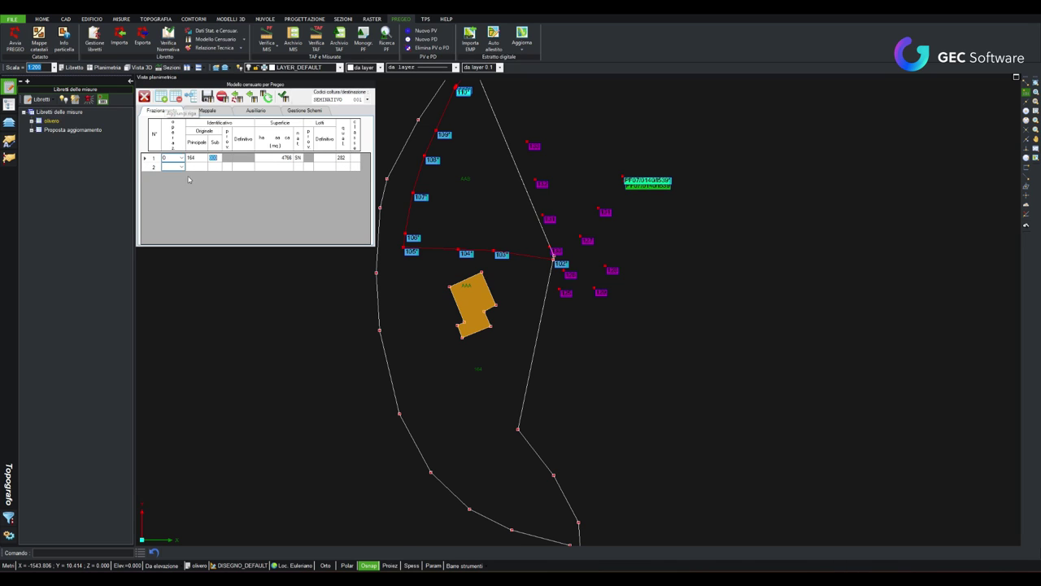
click(180, 167)
click(166, 185)
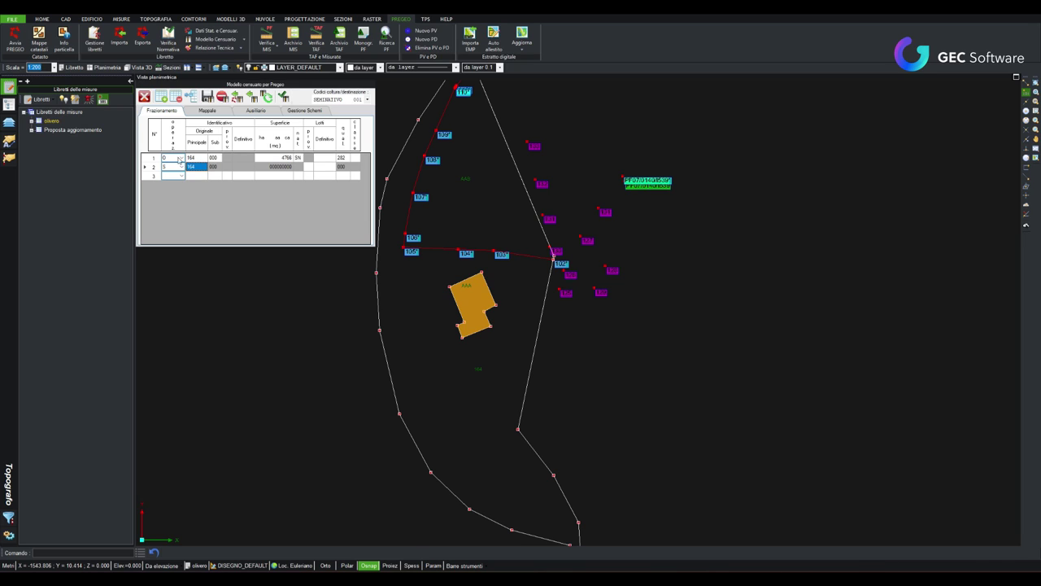
click(181, 175)
click(171, 203)
click(198, 175)
click(230, 176)
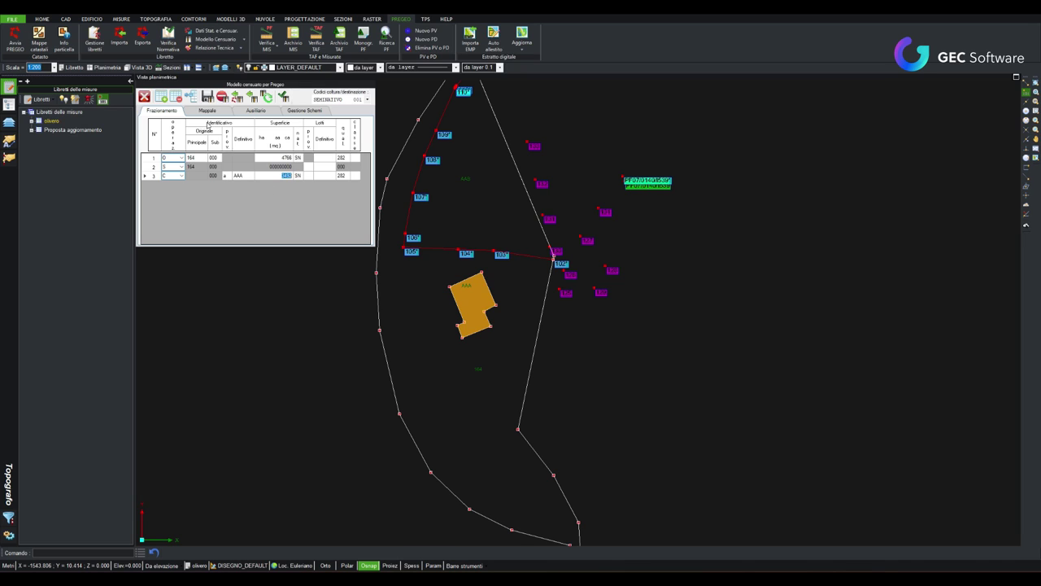
Add row 4 with operation C and final parcel identifier AAB.
click(161, 96)
click(181, 183)
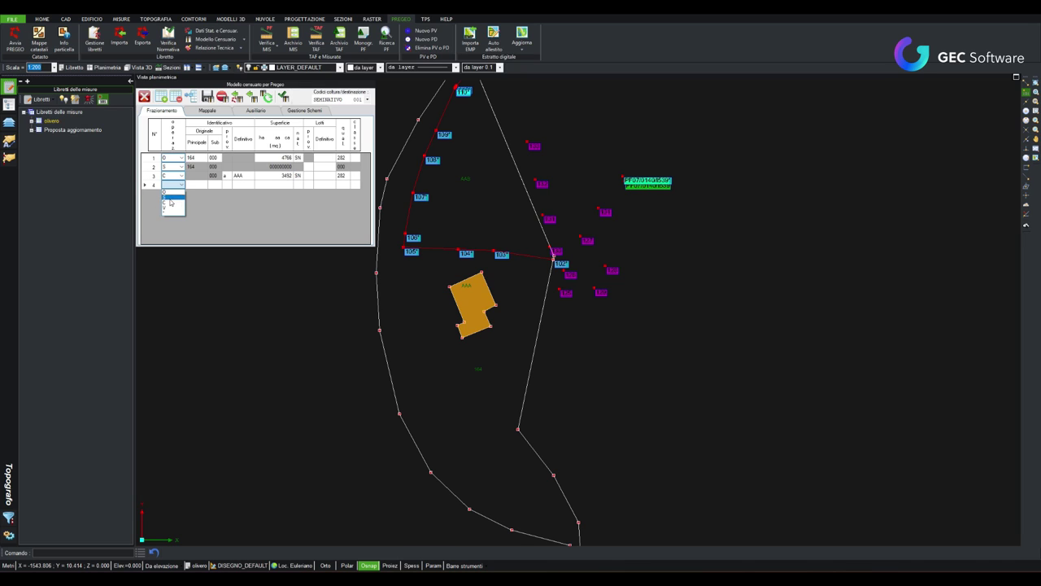
click(170, 202)
click(181, 185)
click(170, 202)
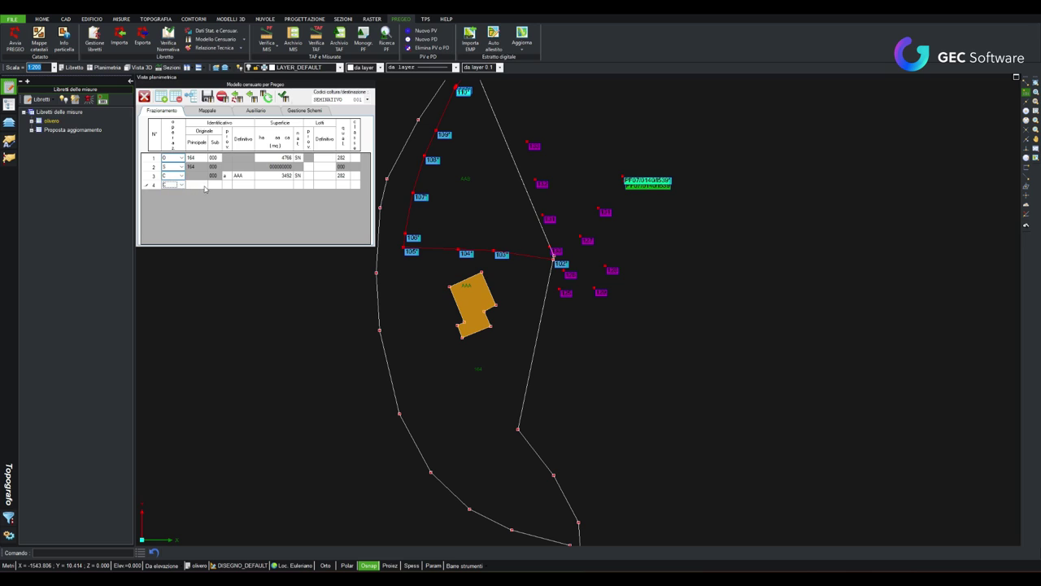
click(249, 186)
text(AAB)
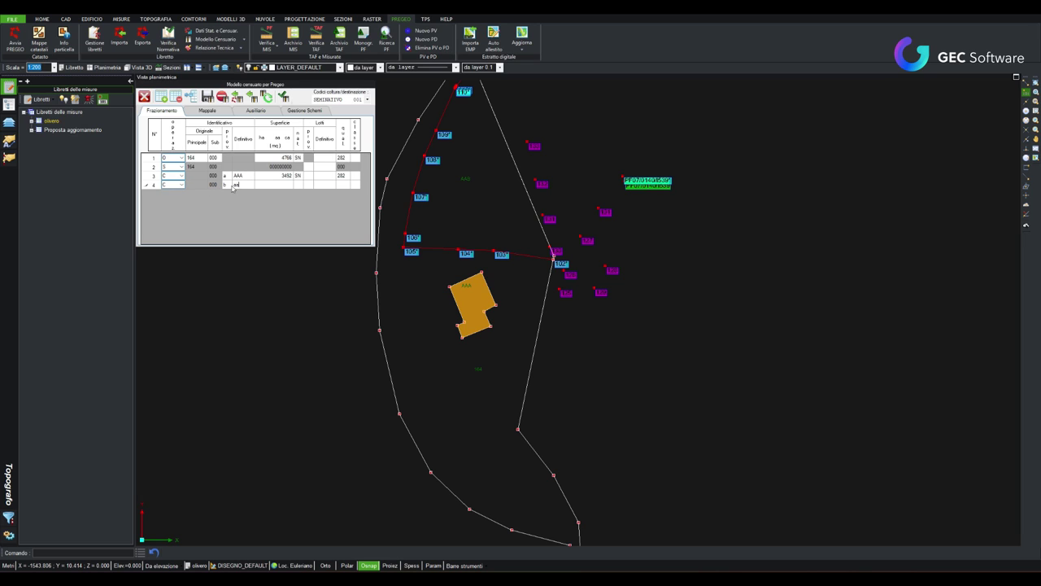
key(Tab)
Check the split scheme, distribute the area difference proportionally, and accept the conformity messages.
click(284, 96)
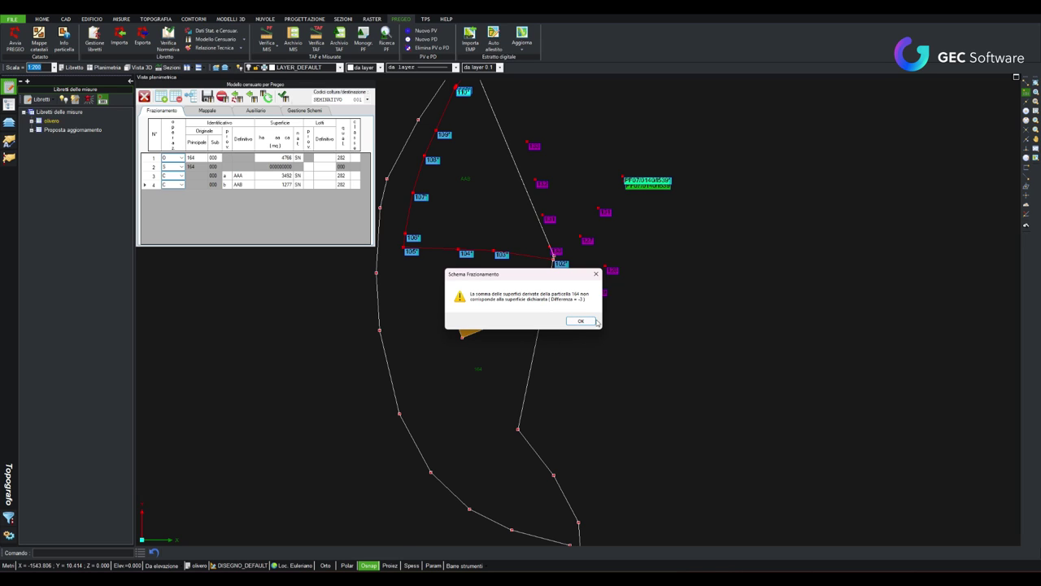
click(583, 321)
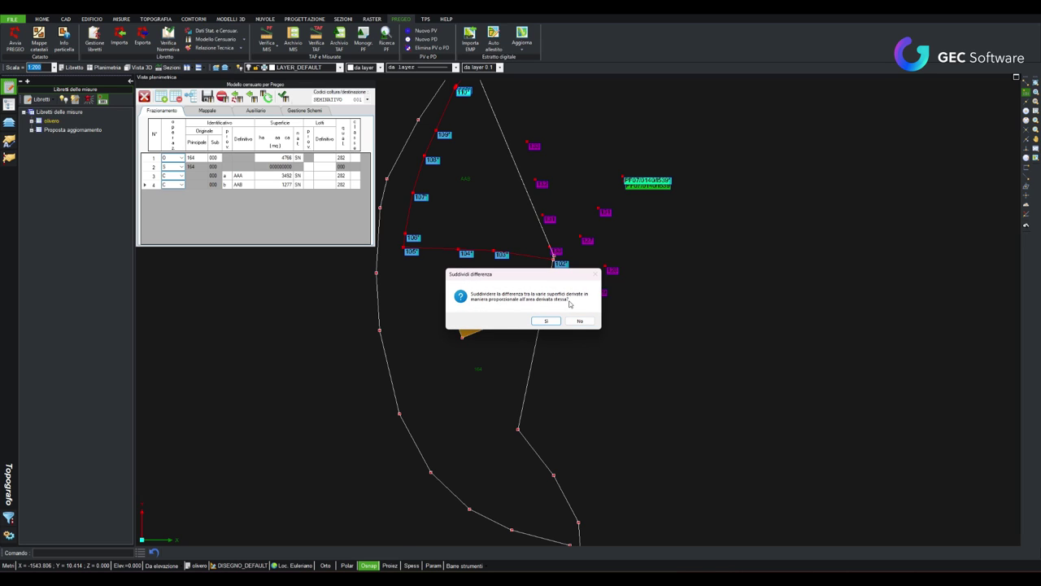
click(552, 321)
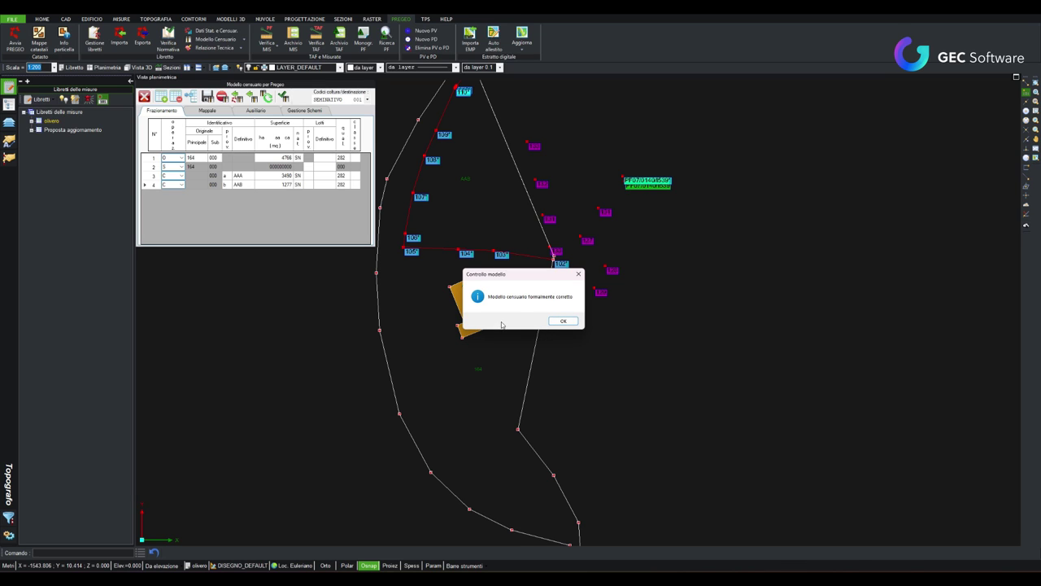
click(570, 322)
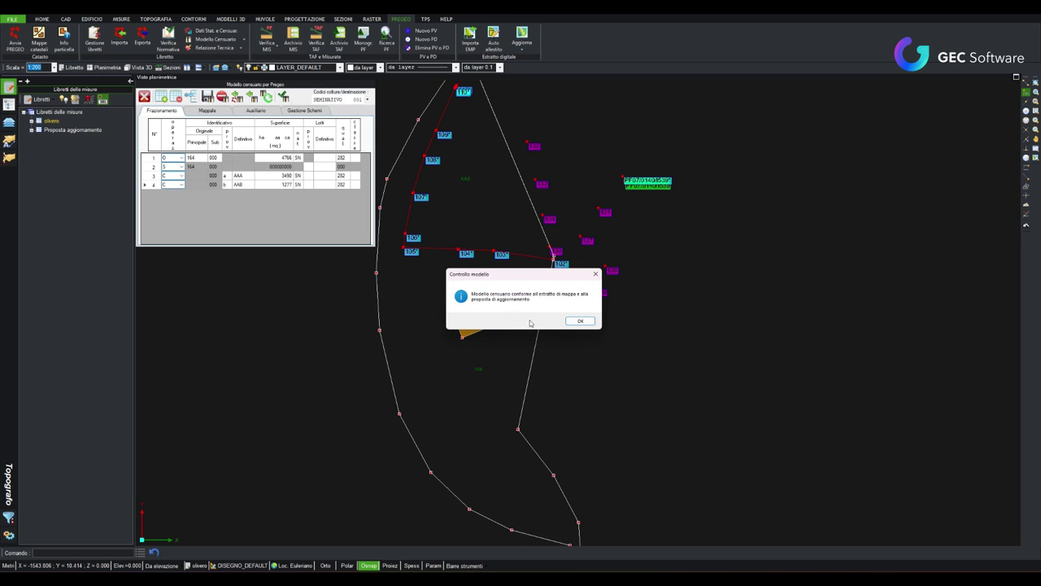
click(577, 321)
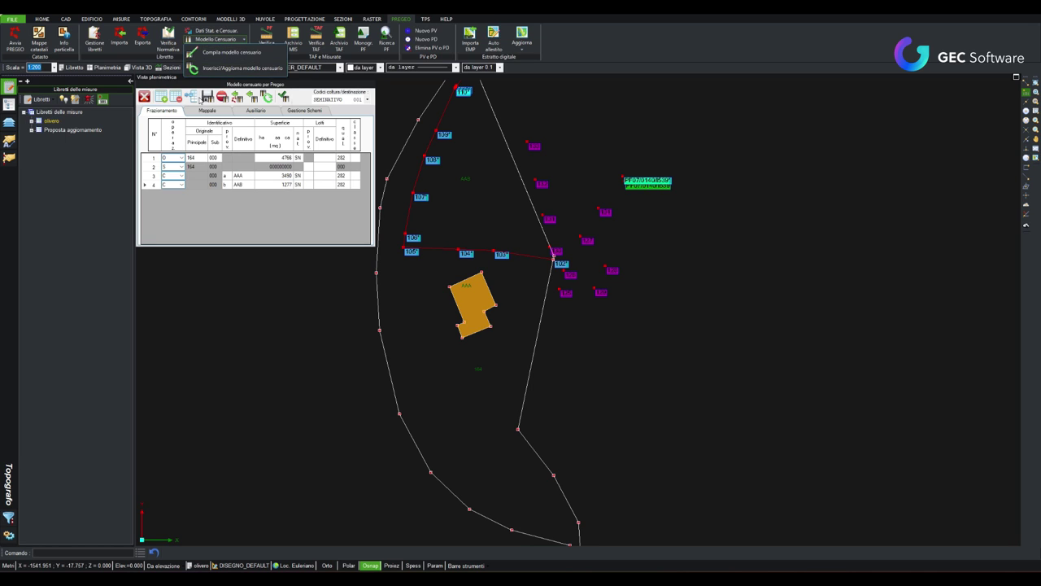
Close the census model editor and run Inserisci/Aggiorna modello censuario, confirming the successful insertion.
click(144, 96)
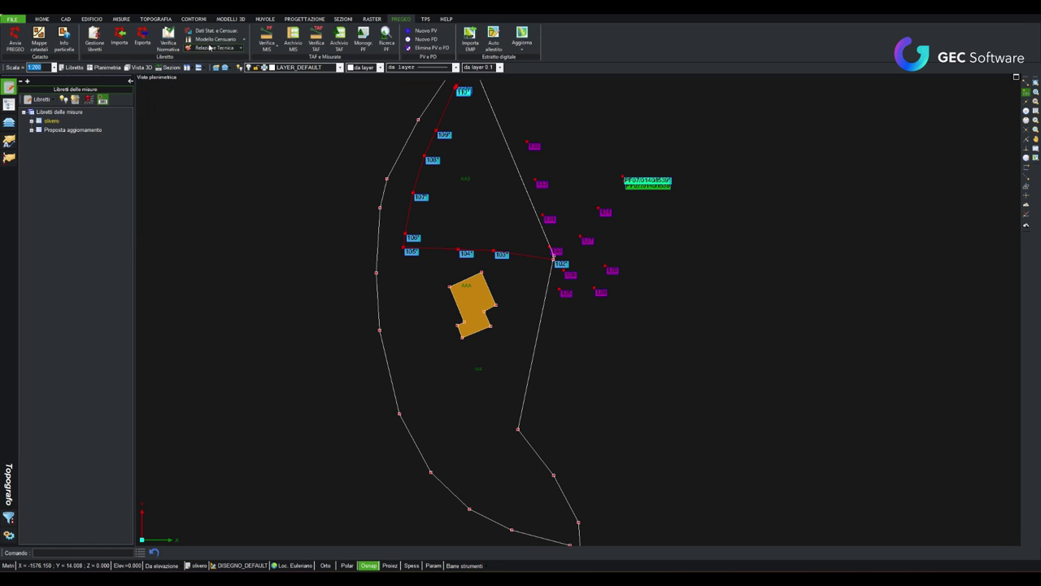
click(241, 41)
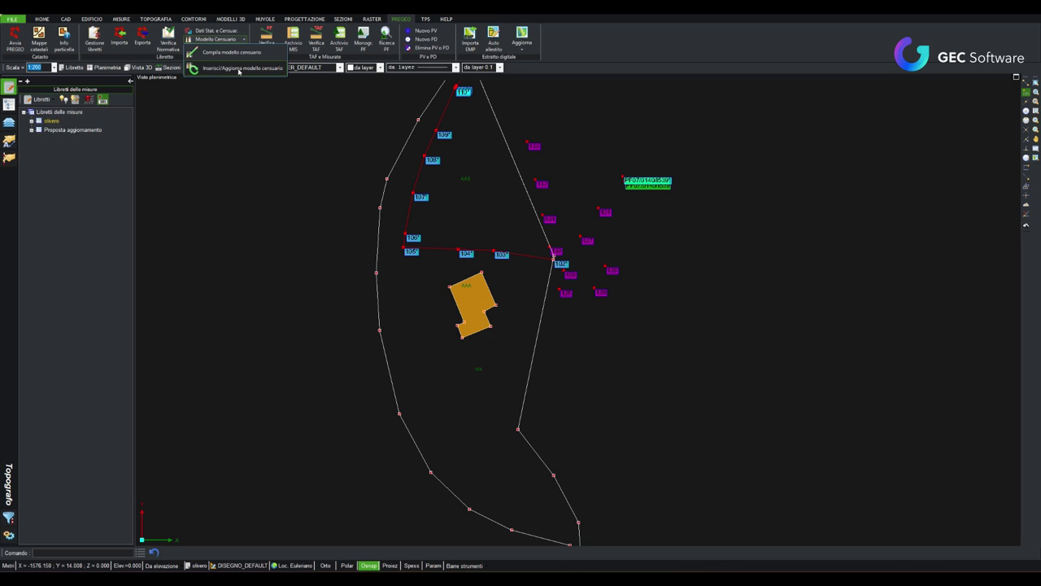
click(238, 68)
click(535, 320)
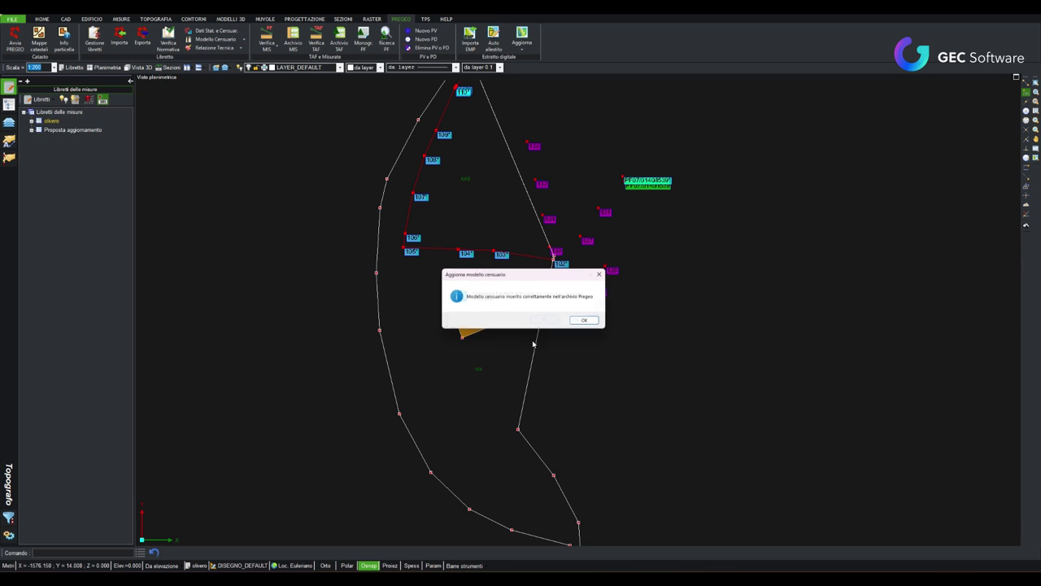
click(587, 321)
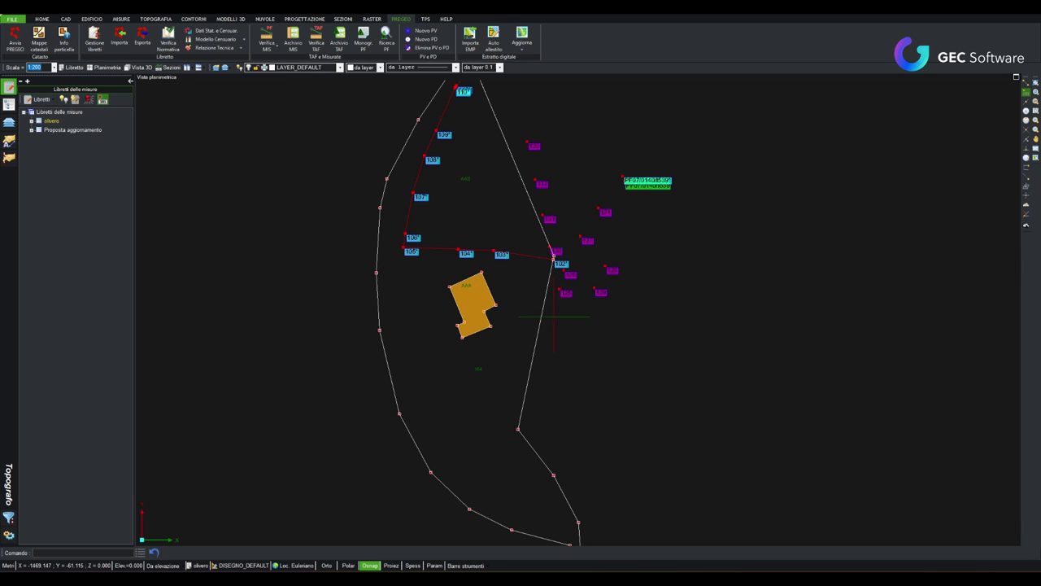
click(523, 50)
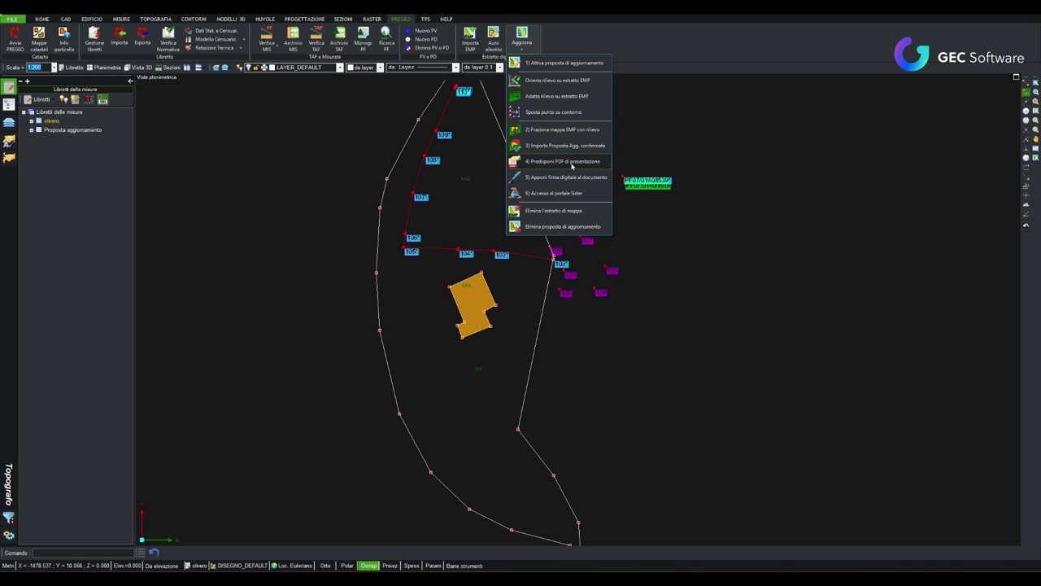